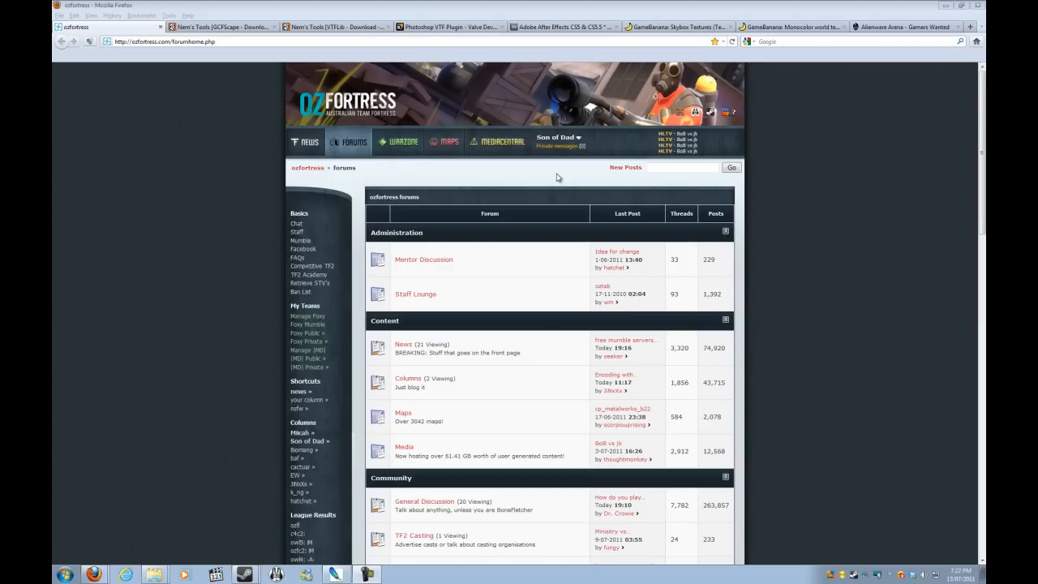
Show the GCFScape download page, then switch to Windows Explorer and locate the Team Fortress 2 GCF files in the steamapps folder.
click(202, 27)
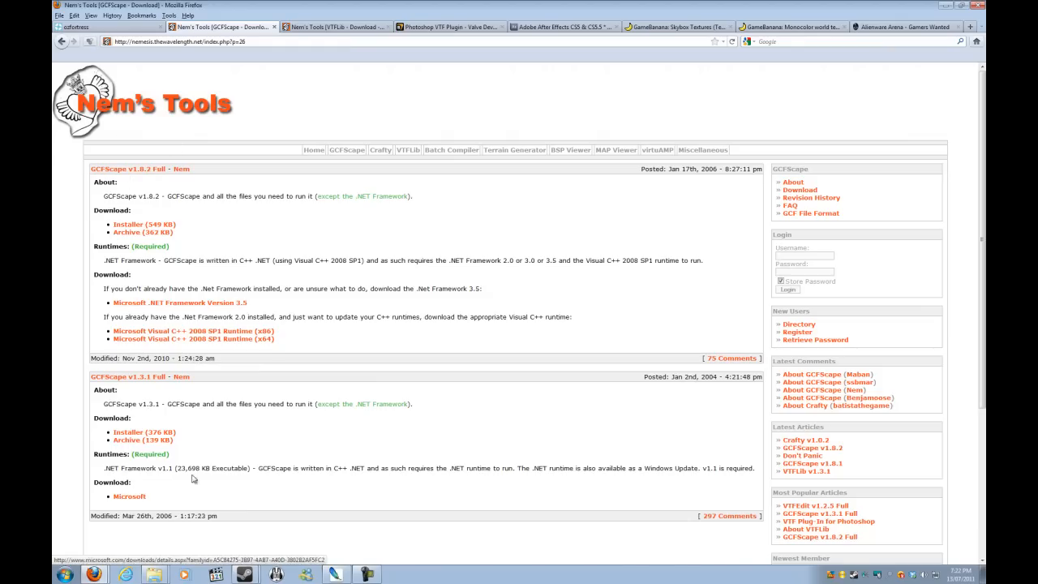
click(154, 574)
click(151, 538)
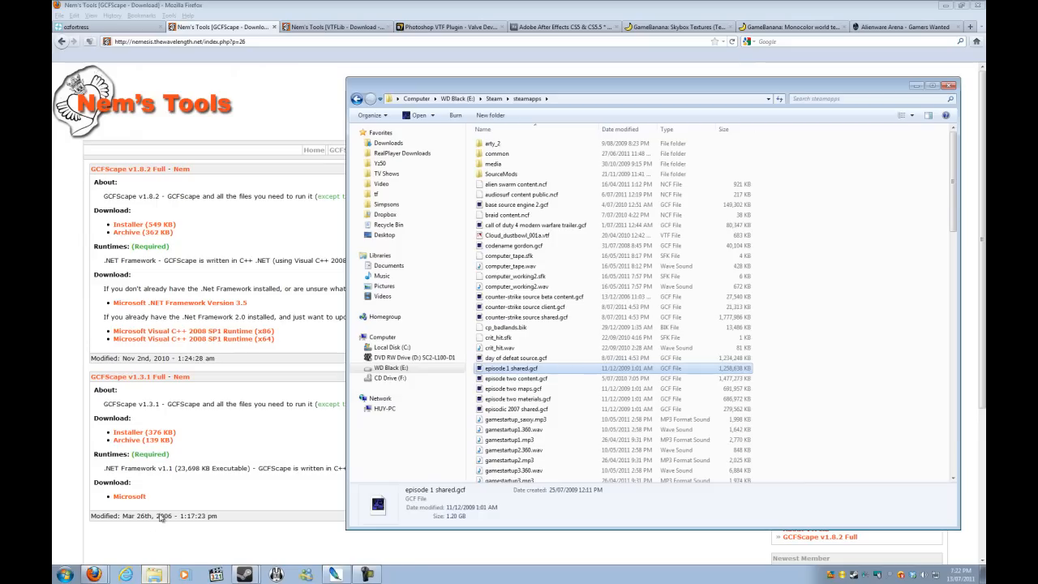
scroll(542, 391, down, 10)
scroll(541, 391, down, 10)
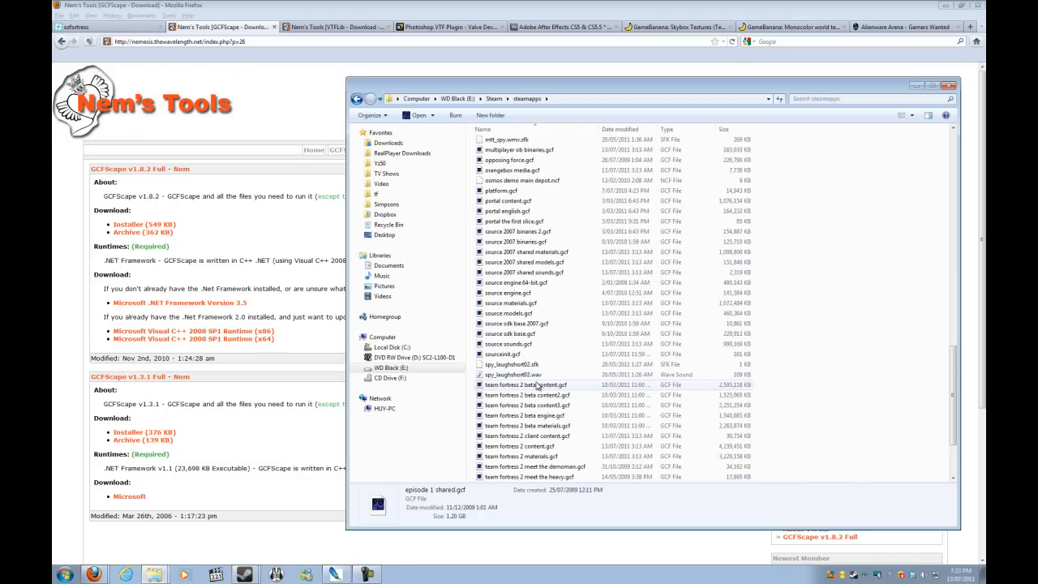
click(523, 303)
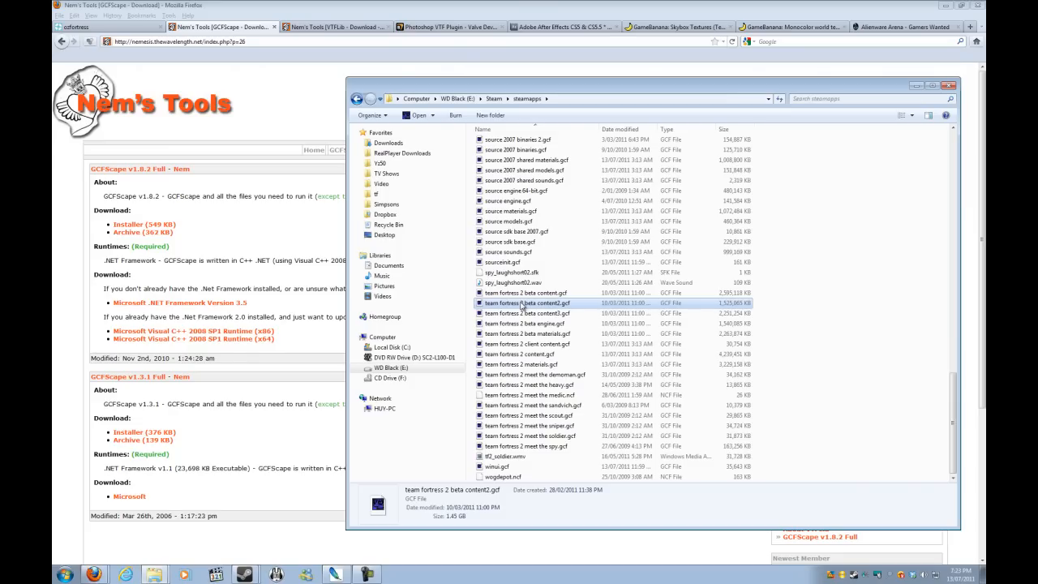
click(377, 195)
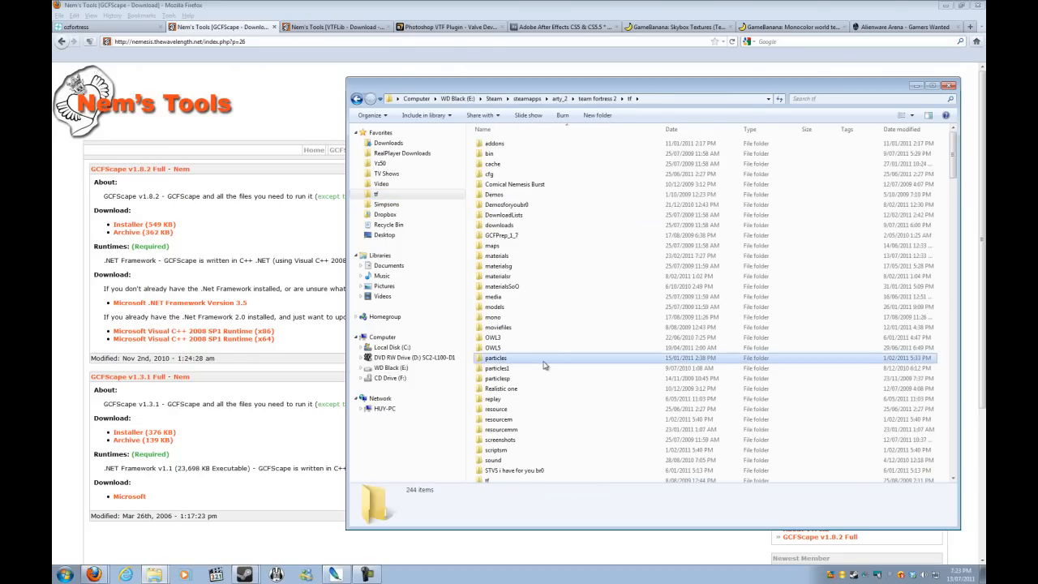
click(543, 362)
scroll(537, 355, down, 1)
scroll(538, 360, up, 1)
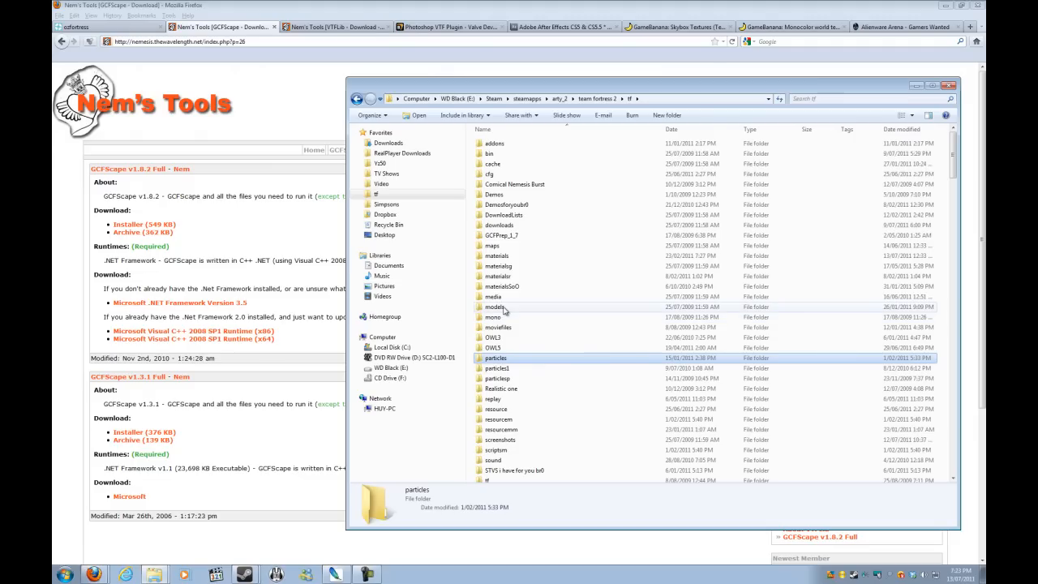
key(BackSpace)
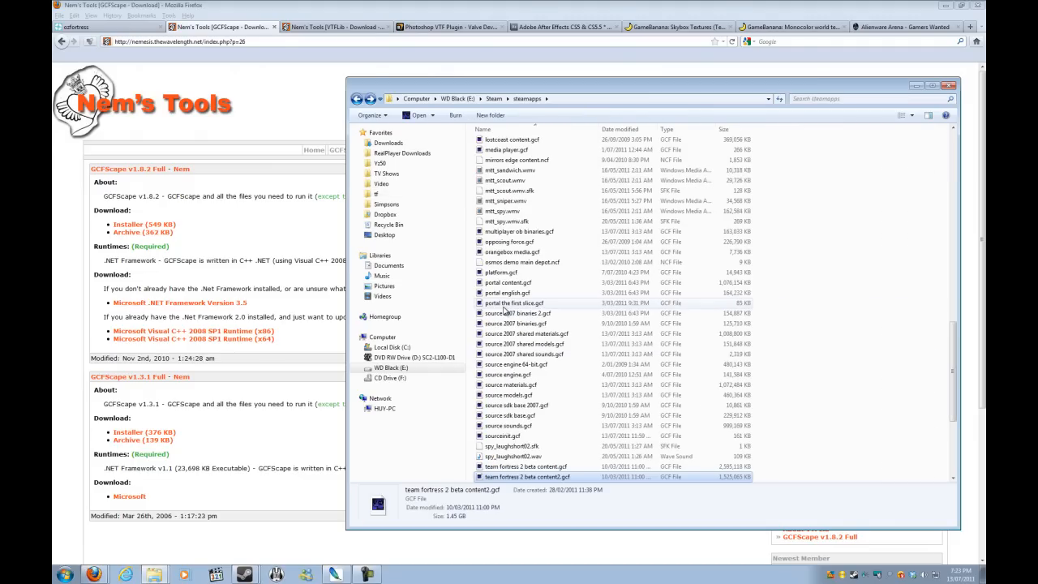
Open team fortress 2 materials.gcf from the steamapps folder in GCFScape.
scroll(503, 310, down, 6)
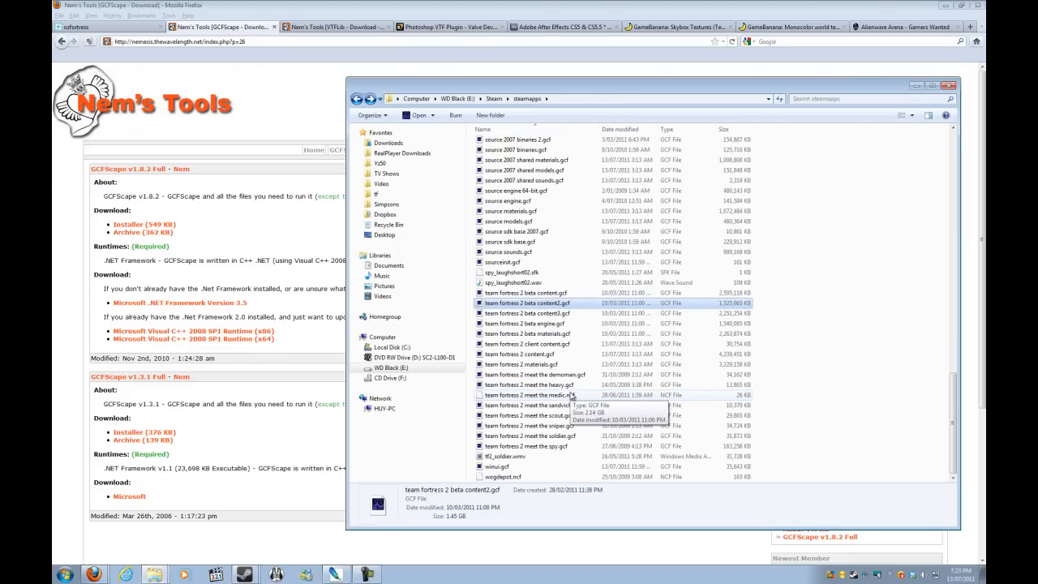
click(549, 365)
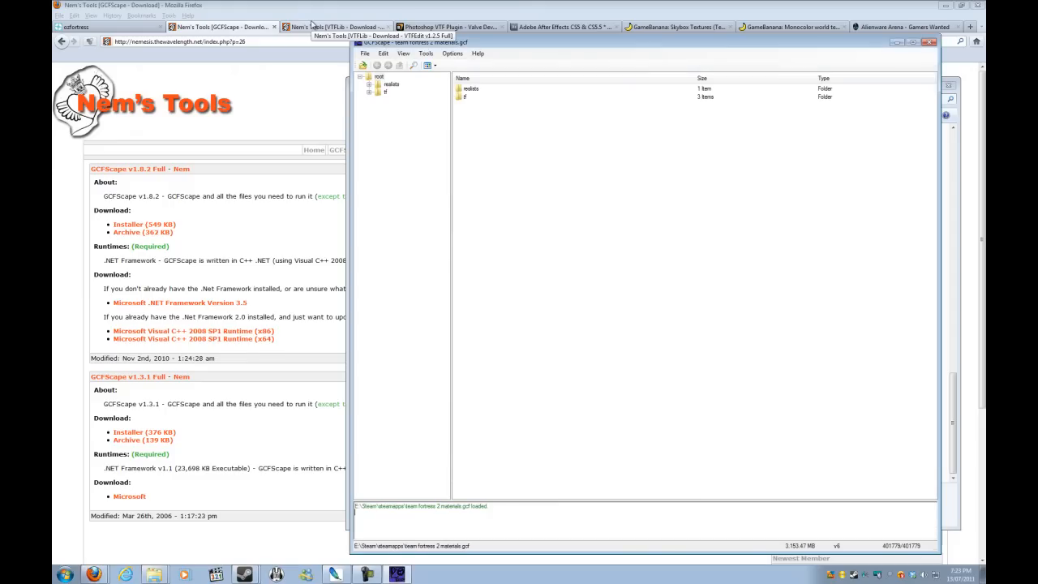
Switch to Firefox and view the VTFEdit download page and the Photoshop VTF Plugin wiki page.
click(312, 29)
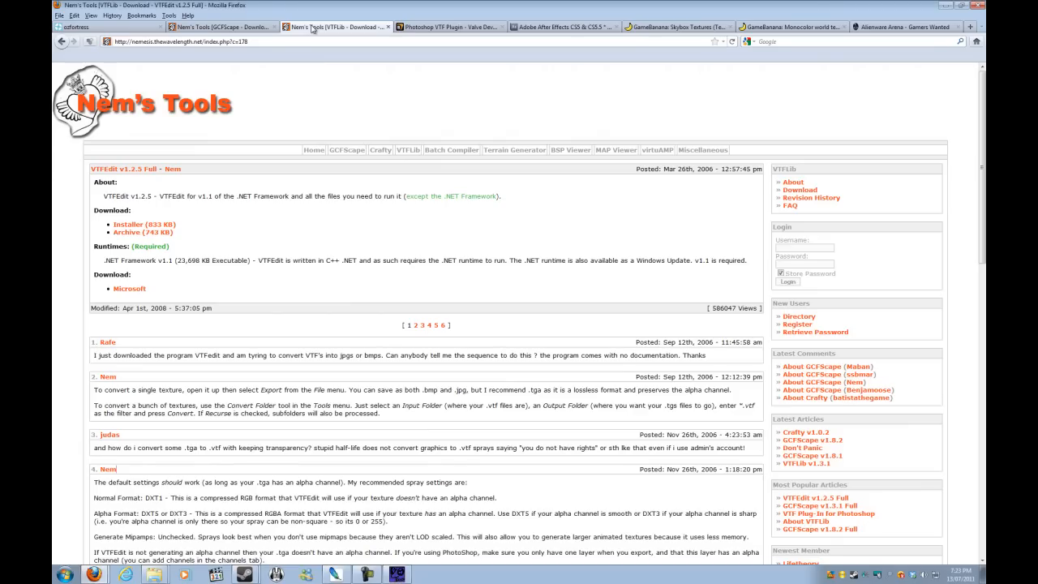
click(447, 27)
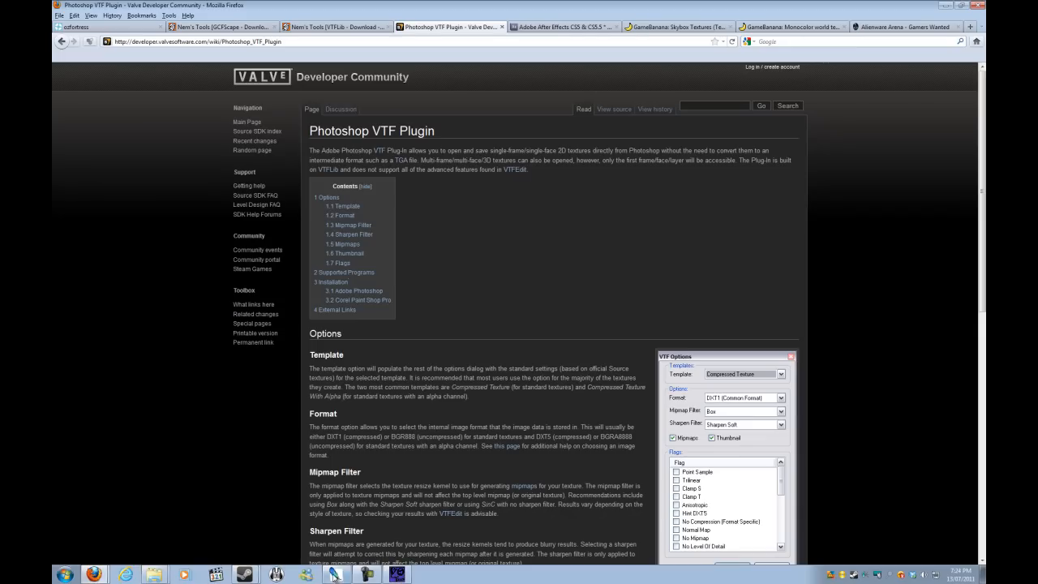
click(333, 574)
click(333, 574)
Switch to Windows Explorer and open the materials folder inside Team Fortress 2's tf folder.
click(154, 575)
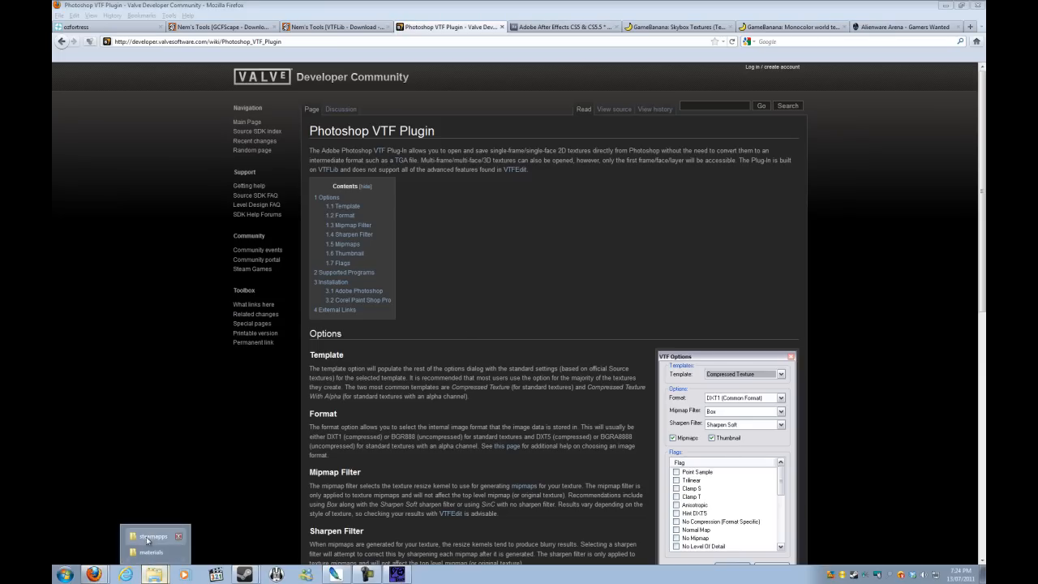
click(149, 553)
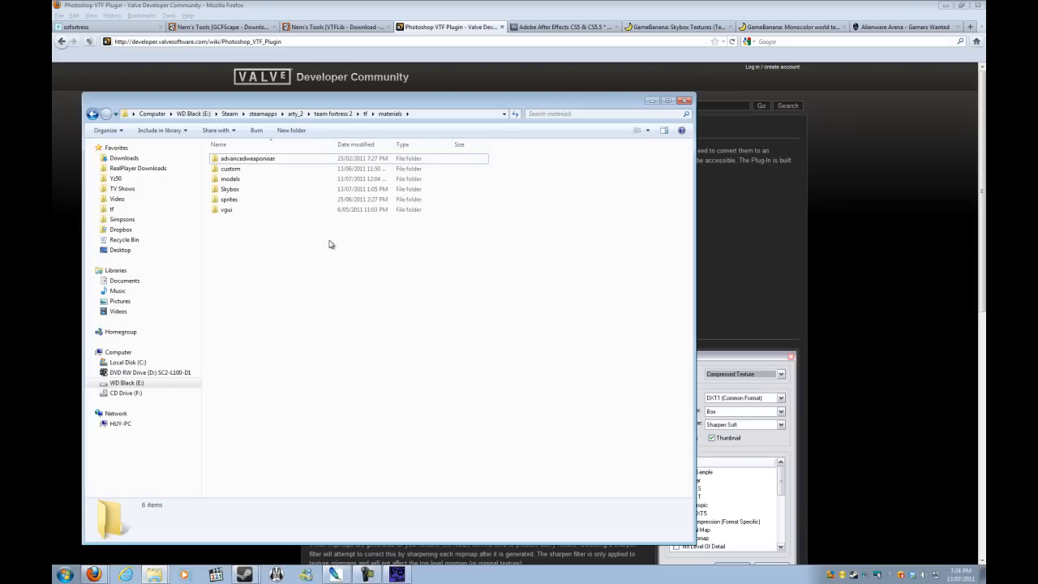
click(365, 113)
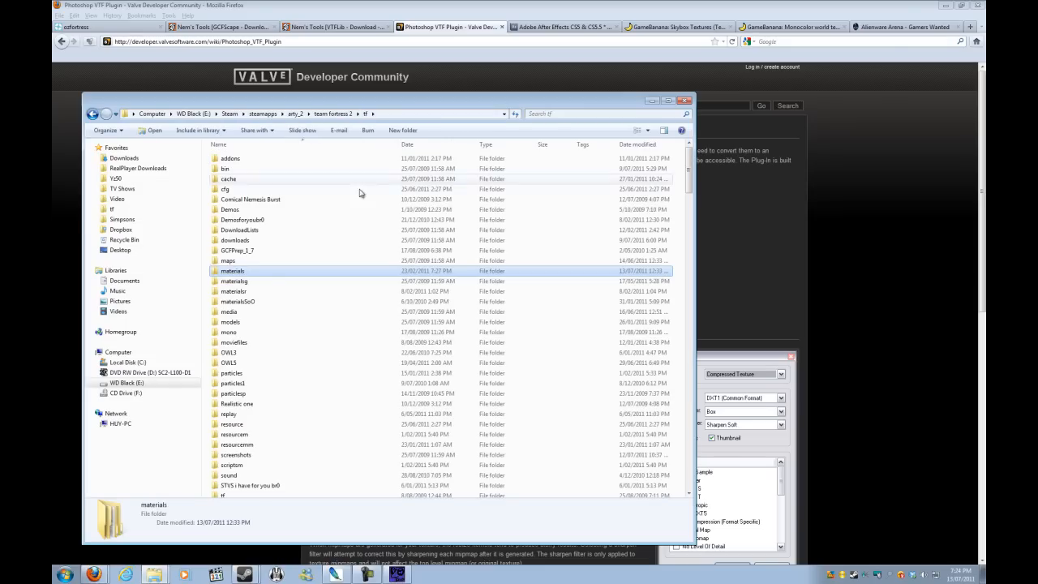
double_click(277, 273)
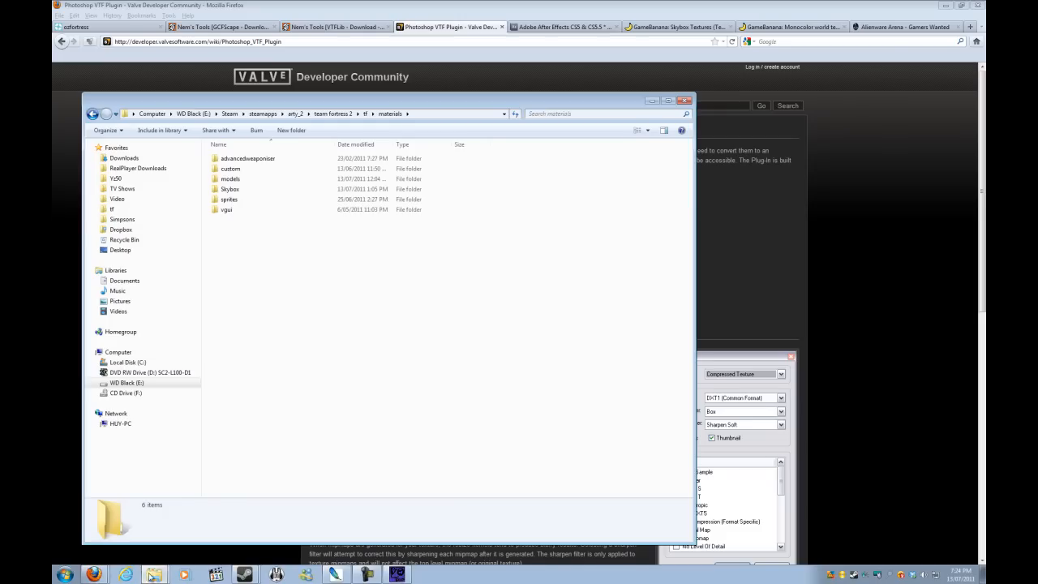
Switch to GCFScape and open the tf\materials folder inside team fortress 2 materials.gcf.
mouse_move(151, 574)
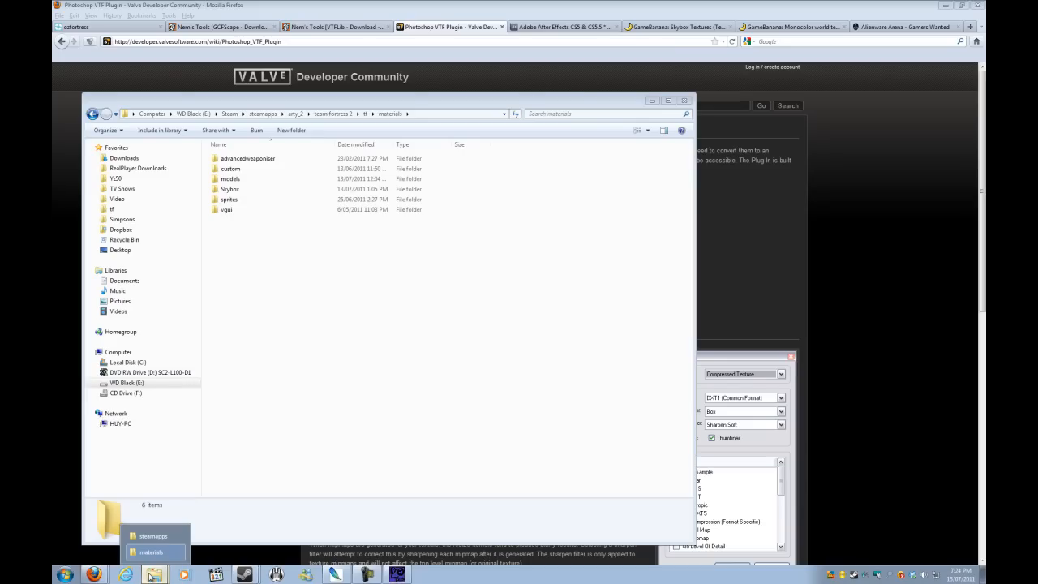
click(150, 538)
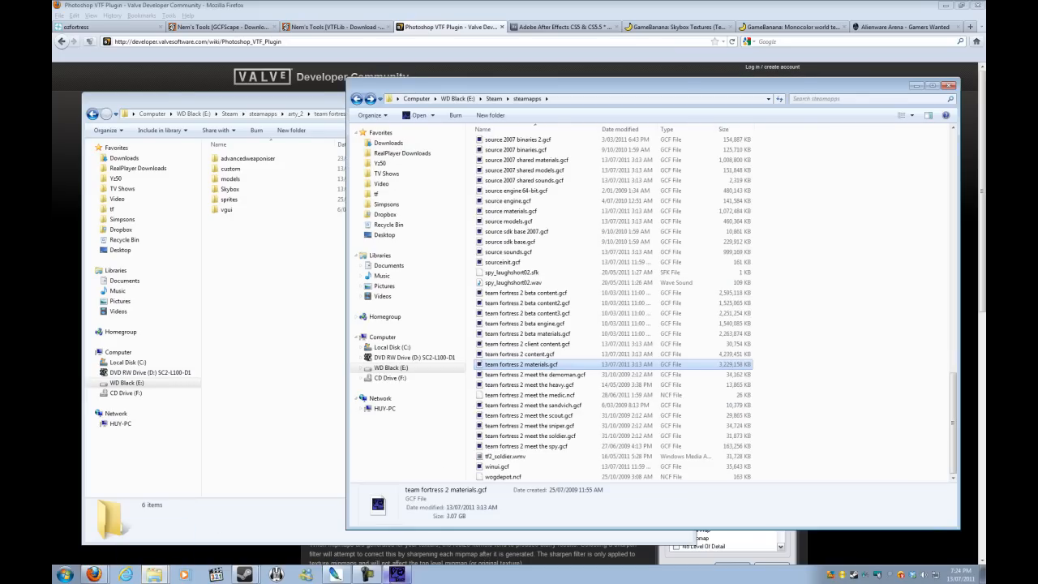
click(397, 574)
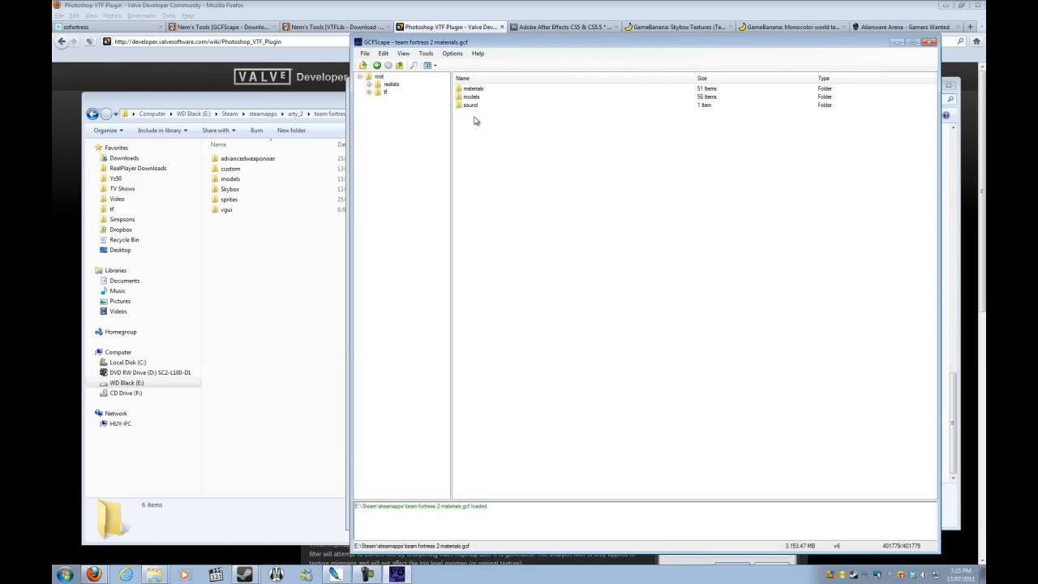
double_click(478, 89)
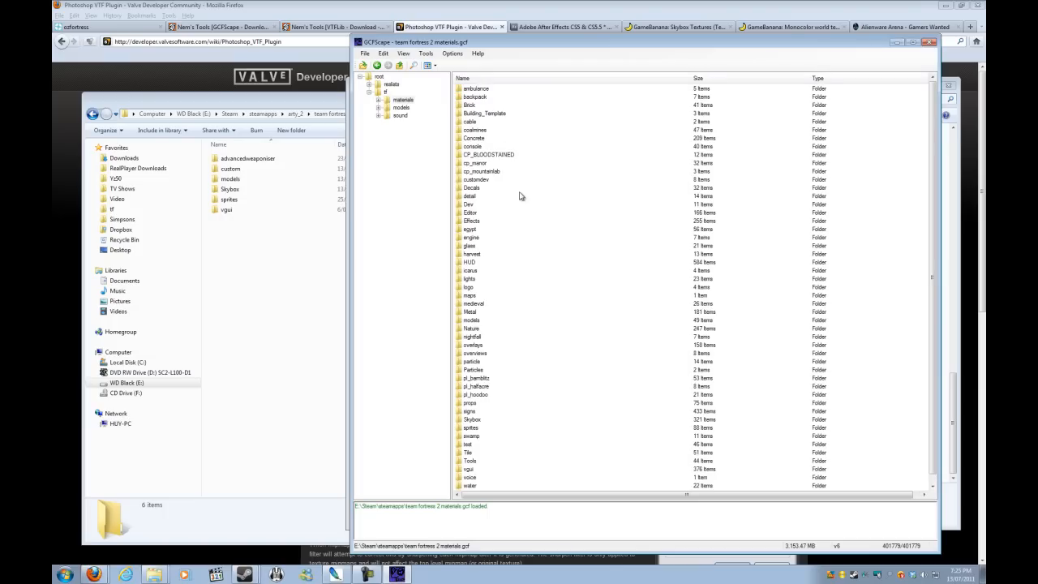
scroll(519, 101, down, 1)
scroll(531, 195, up, 1)
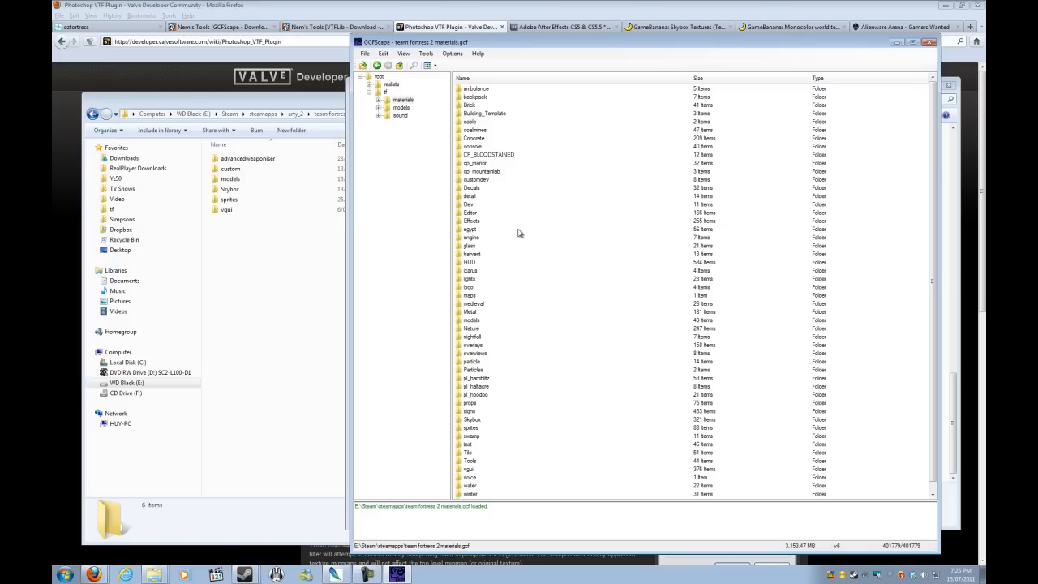
scroll(540, 275, down, 1)
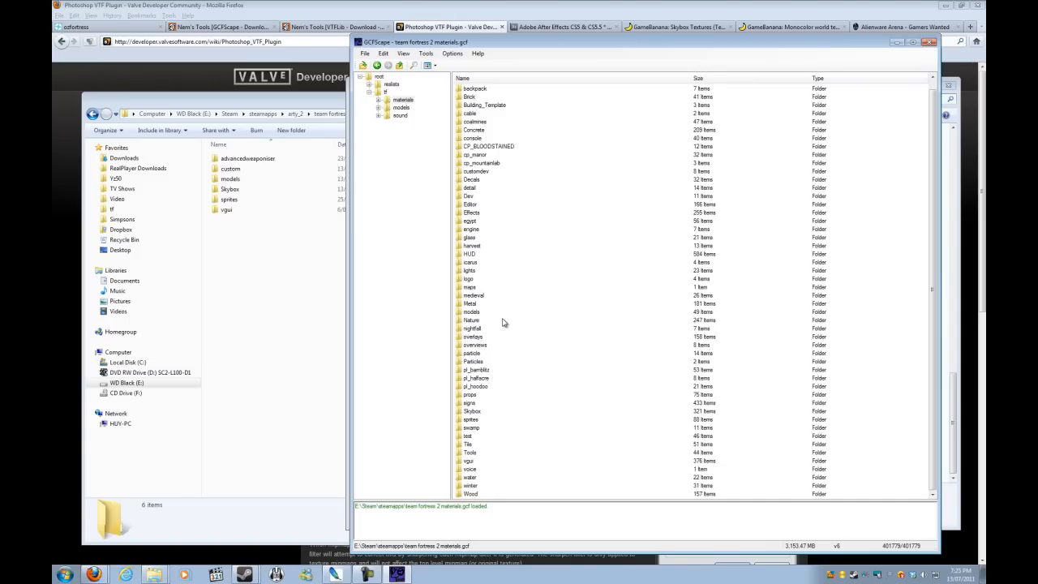
Browse the archive's materials folder down to models\player\medic to show the medic's texture files.
click(474, 314)
double_click(475, 315)
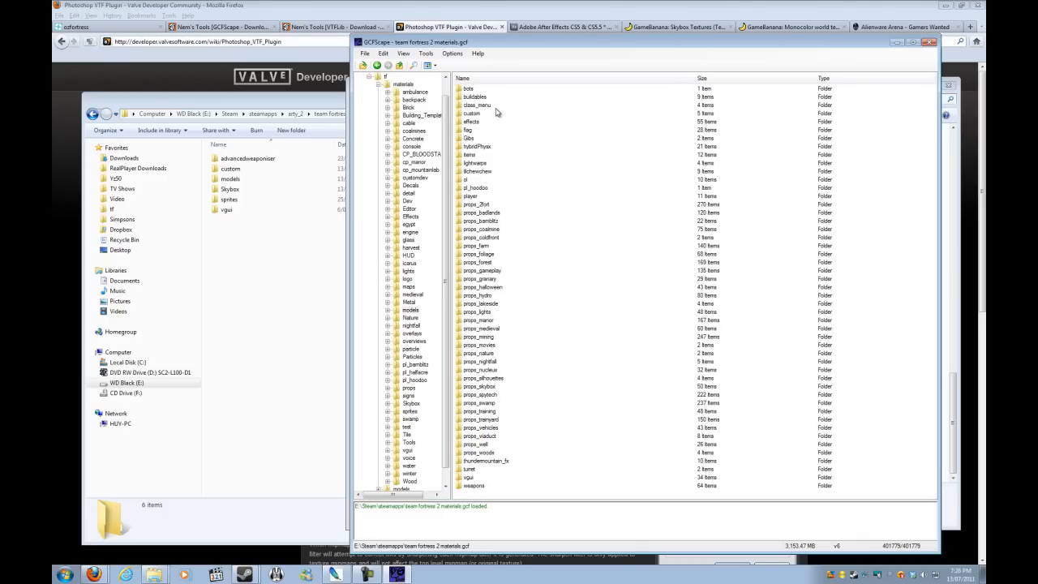
double_click(472, 200)
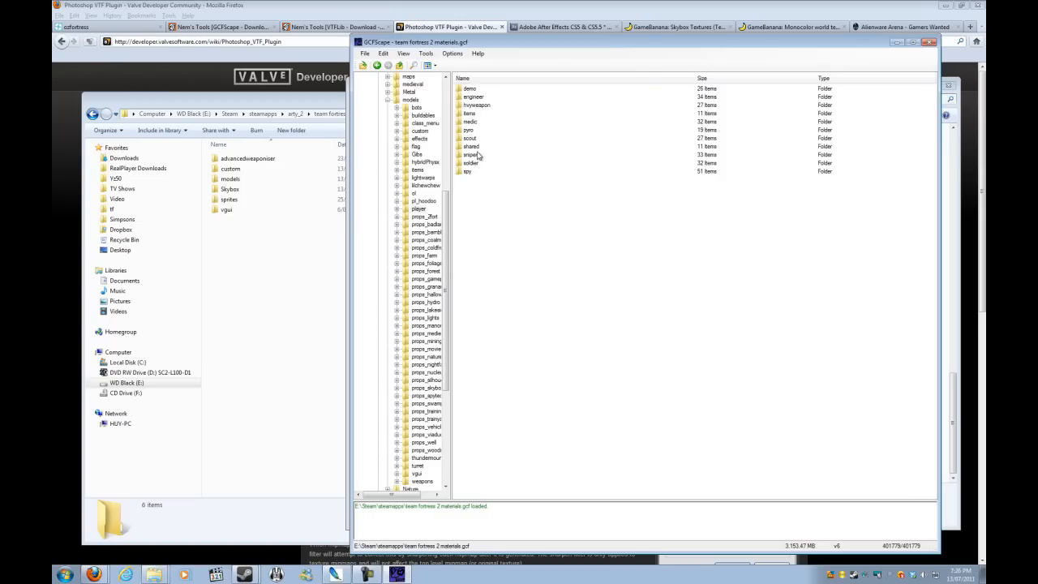
double_click(469, 121)
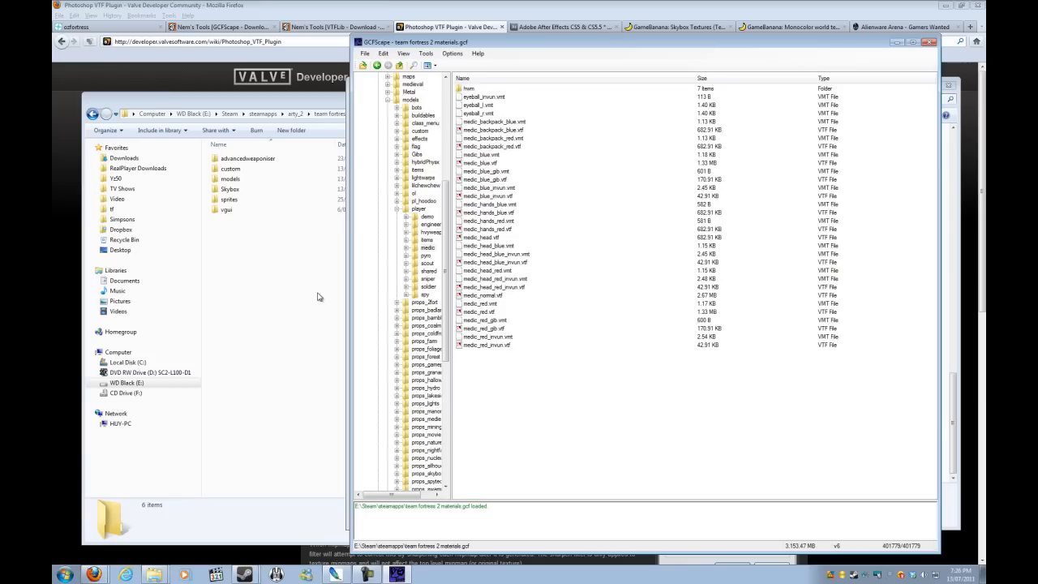
Switch to Windows Explorer and open the models folder within the game's tf\materials folder.
click(289, 304)
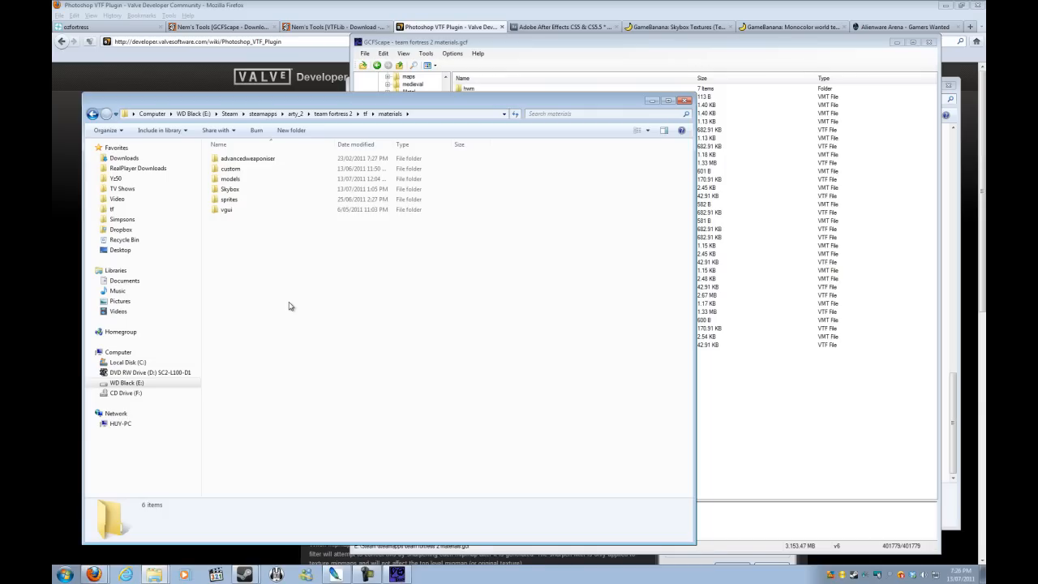
key(BackSpace)
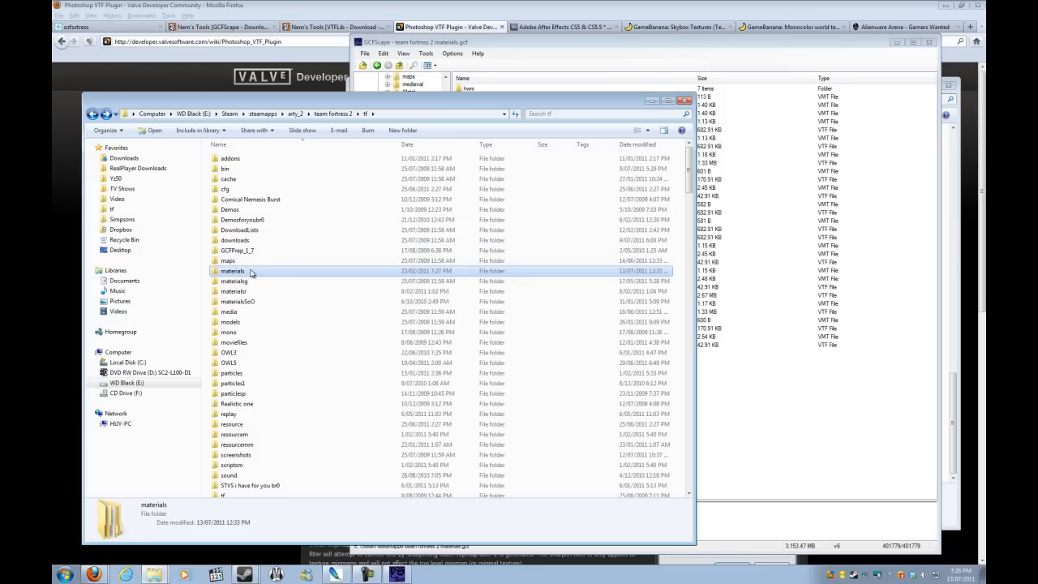
double_click(268, 274)
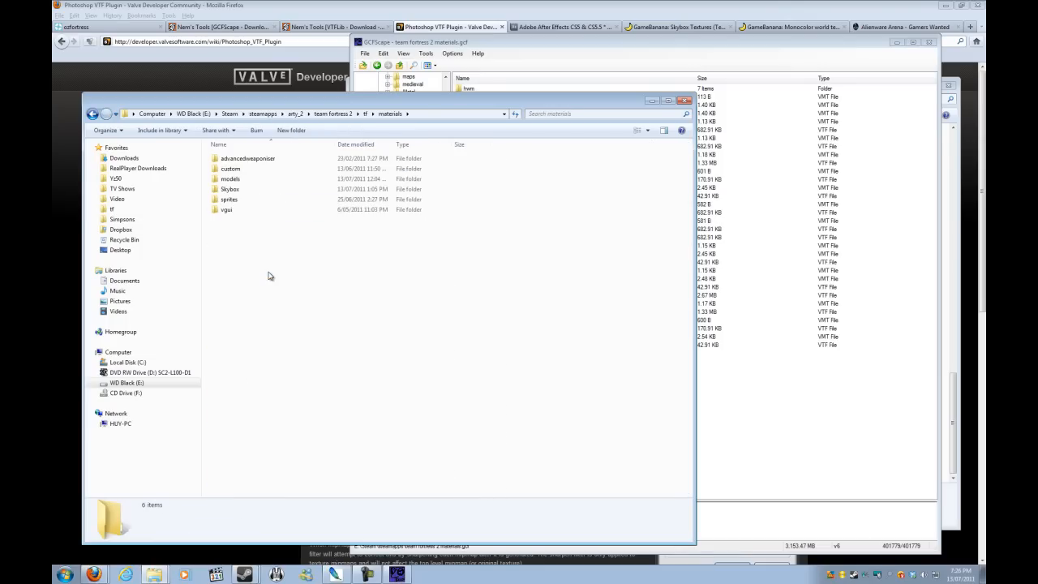
double_click(246, 180)
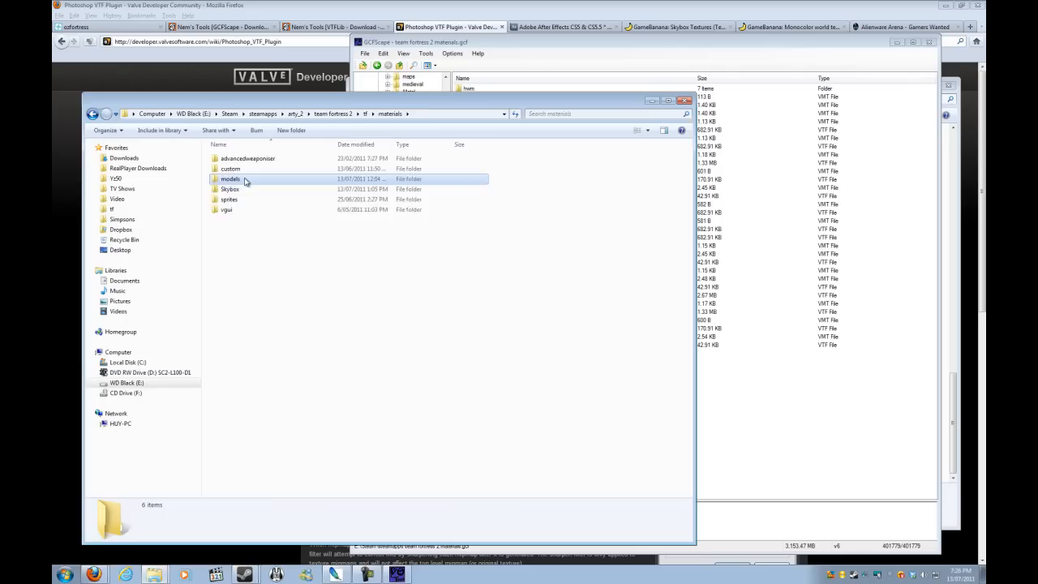
Check the archive's models folder in GCFScape, then create a folder named player in the game's materials\models folder in Windows Explorer.
click(718, 365)
key(BackSpace)
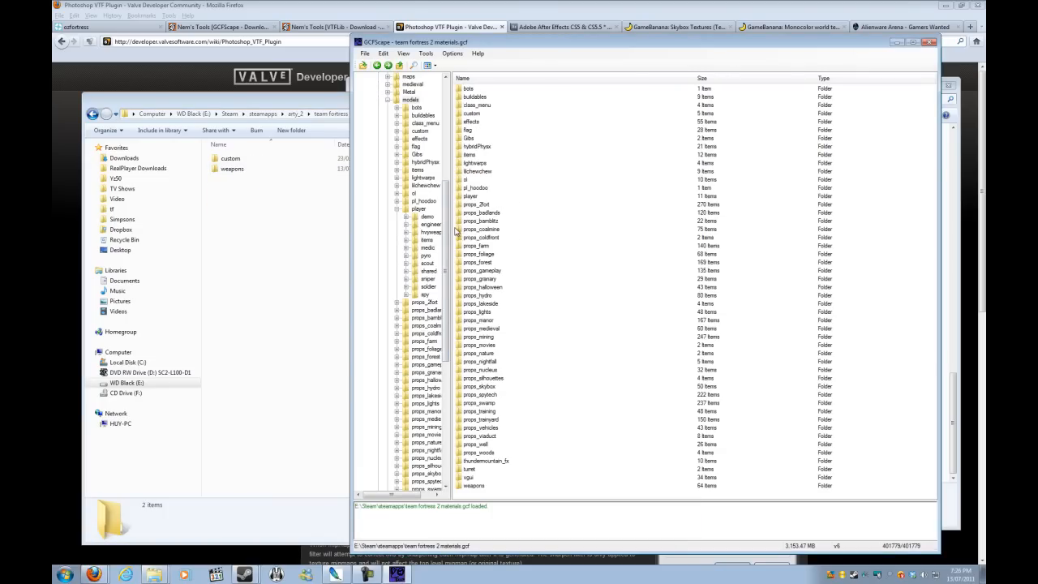
click(307, 244)
right_click(307, 243)
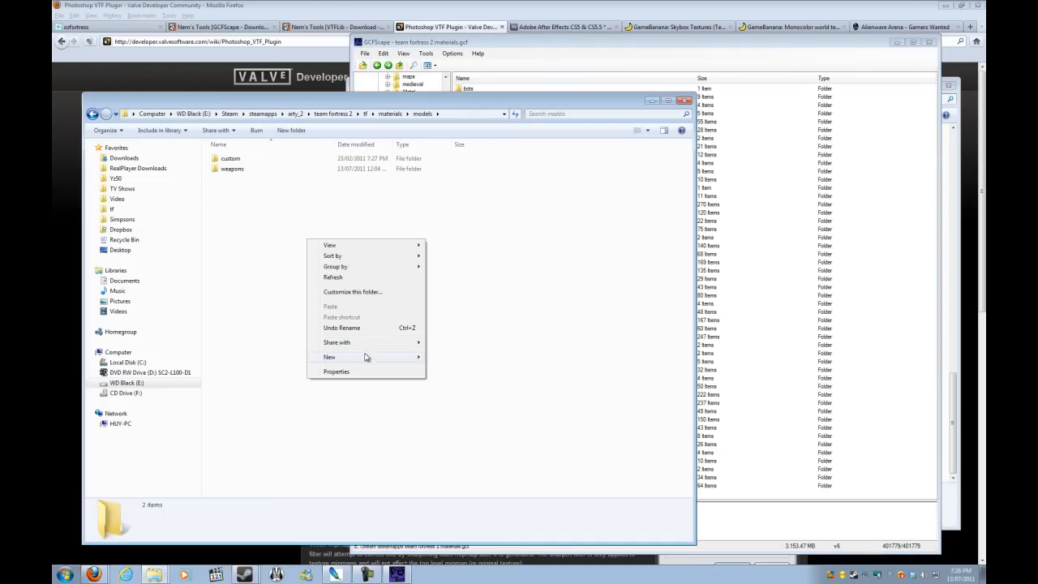
click(443, 360)
text(player)
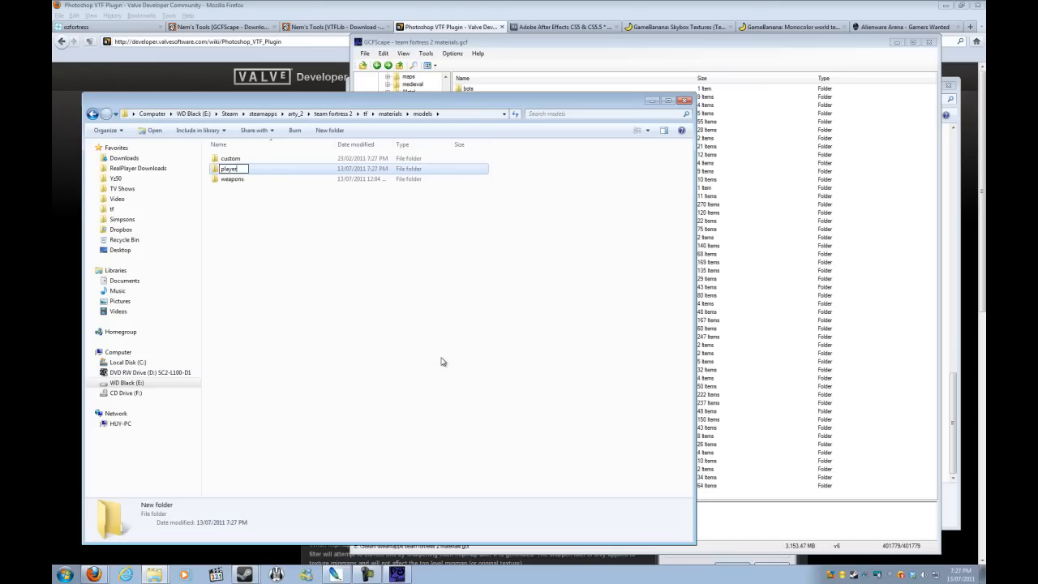
key(Return)
Go up to the archive's materials folder in GCFScape, review its subfolders and return to the models folder in Windows Explorer.
click(772, 306)
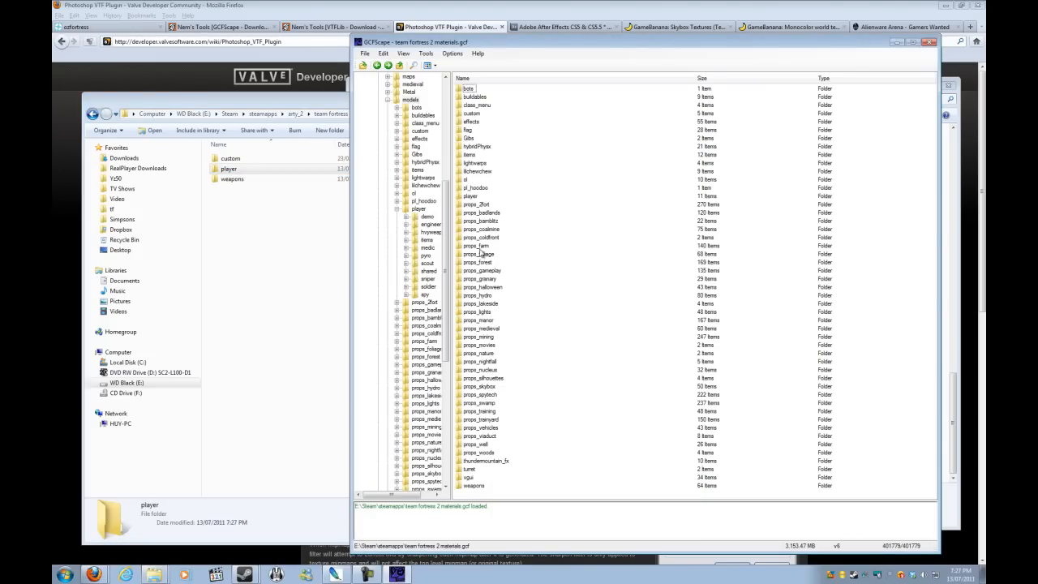
key(BackSpace)
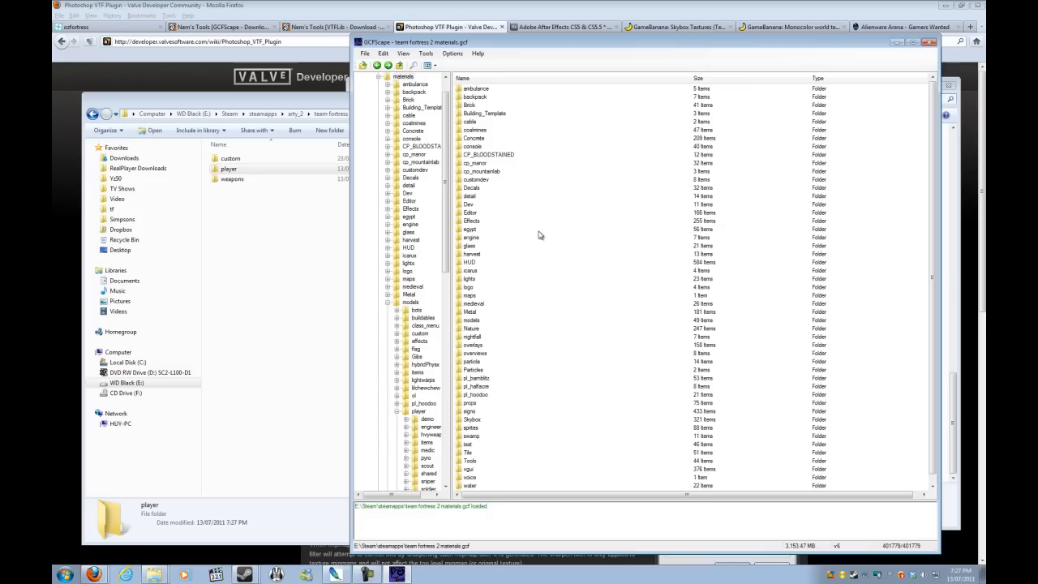
scroll(534, 292, down, 1)
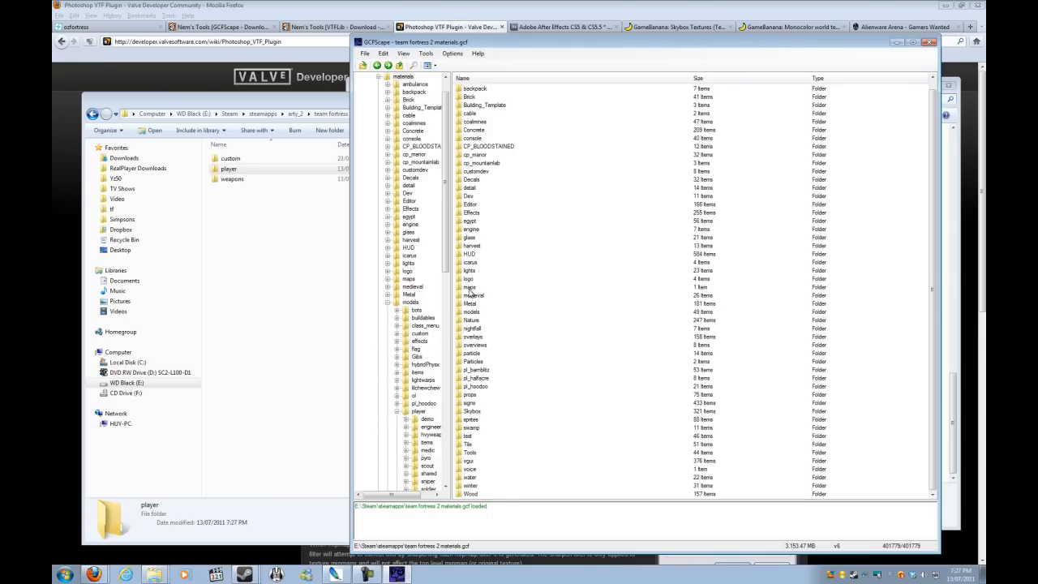
click(219, 194)
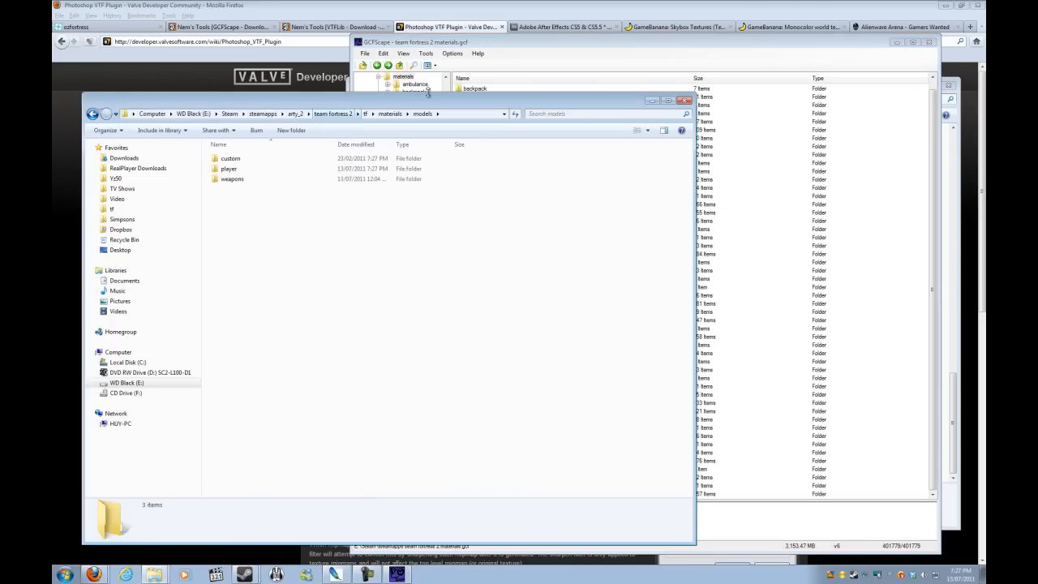
Copy the player folder from the archive's models folder in GCFScape into the game's materials\models folder in Windows Explorer, merging with the existing player folder.
click(231, 169)
click(740, 309)
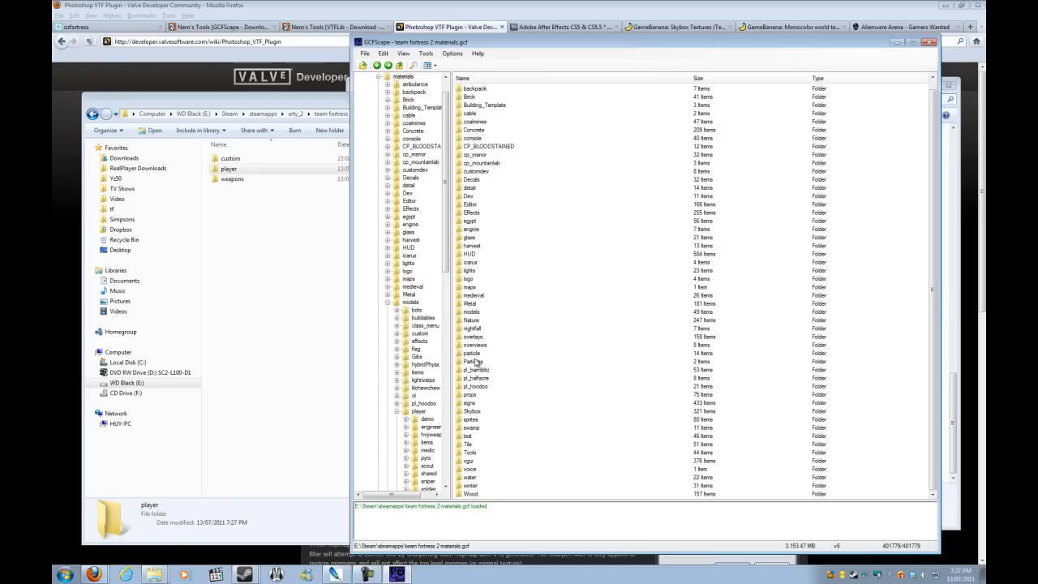
double_click(473, 312)
click(475, 197)
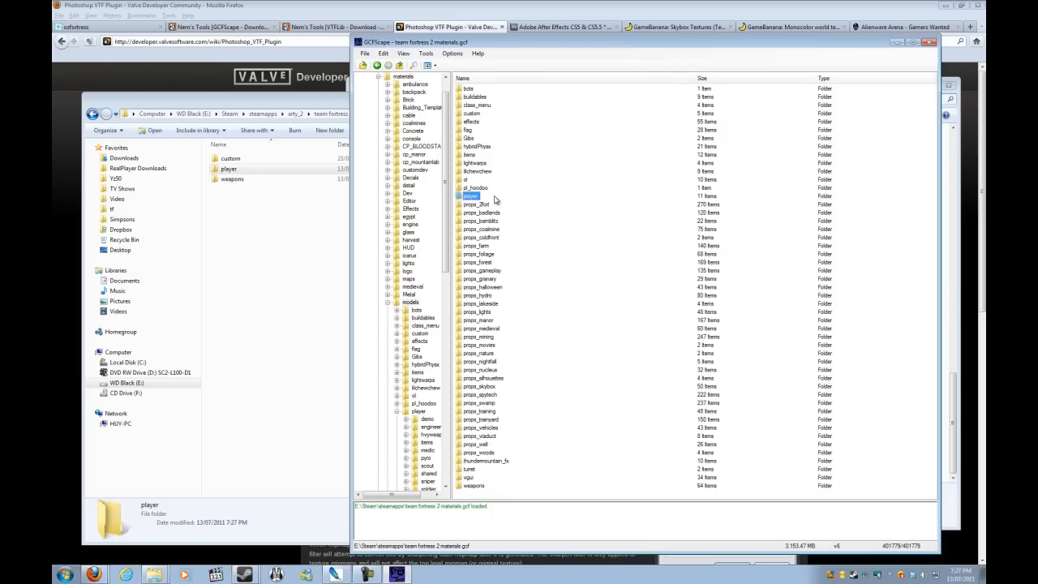
click(293, 234)
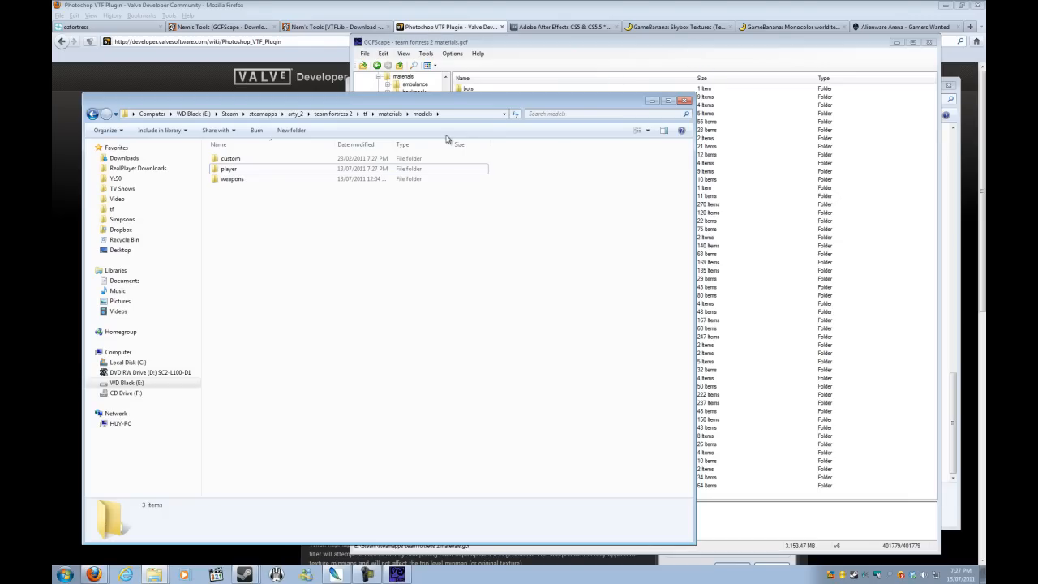
key(ctrl+v)
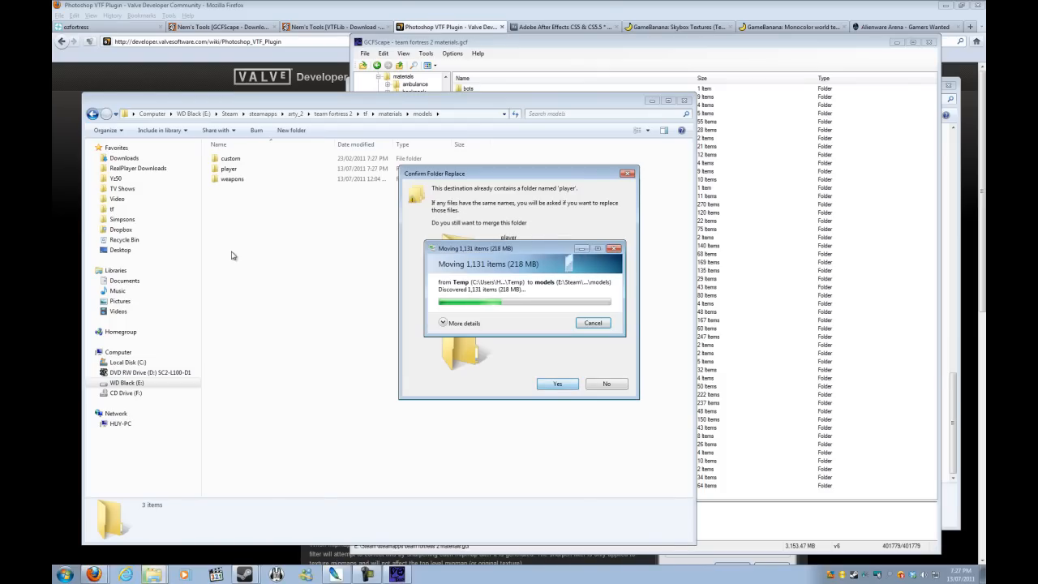
Open the game's player folder to check its extracted class subfolders, and go back to the models folder.
click(236, 171)
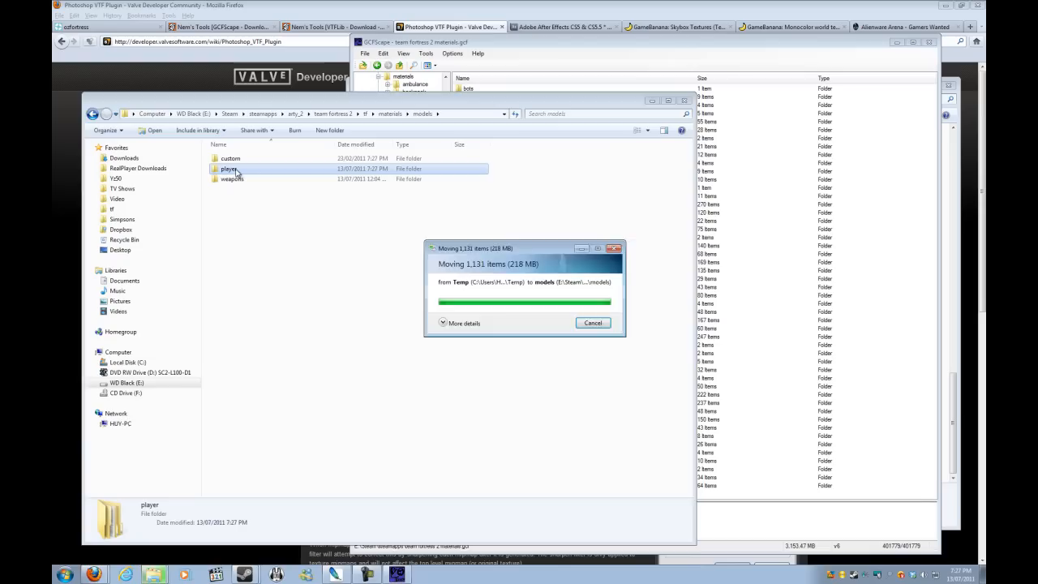
double_click(236, 171)
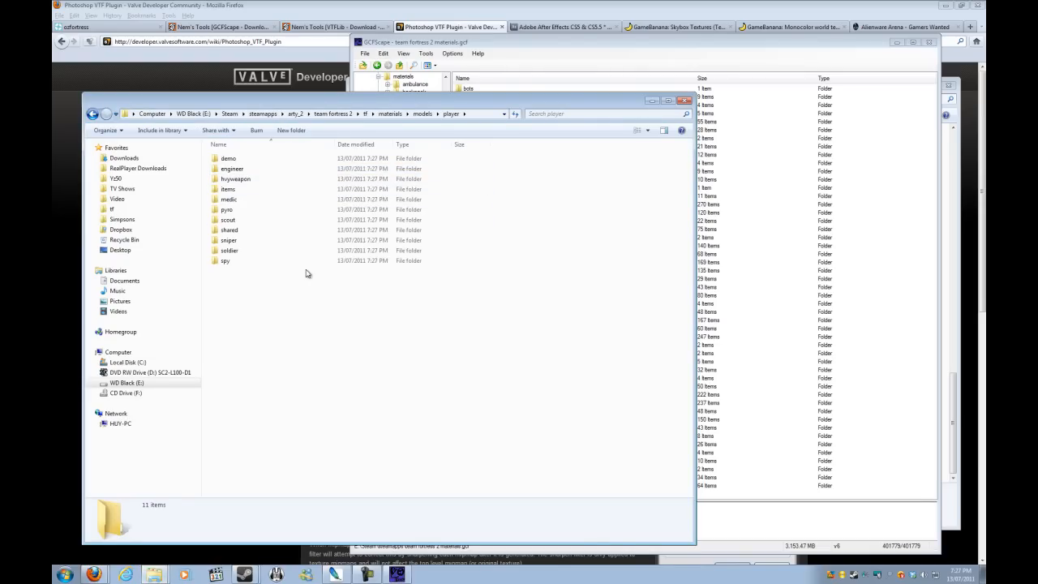
key(BackSpace)
click(727, 279)
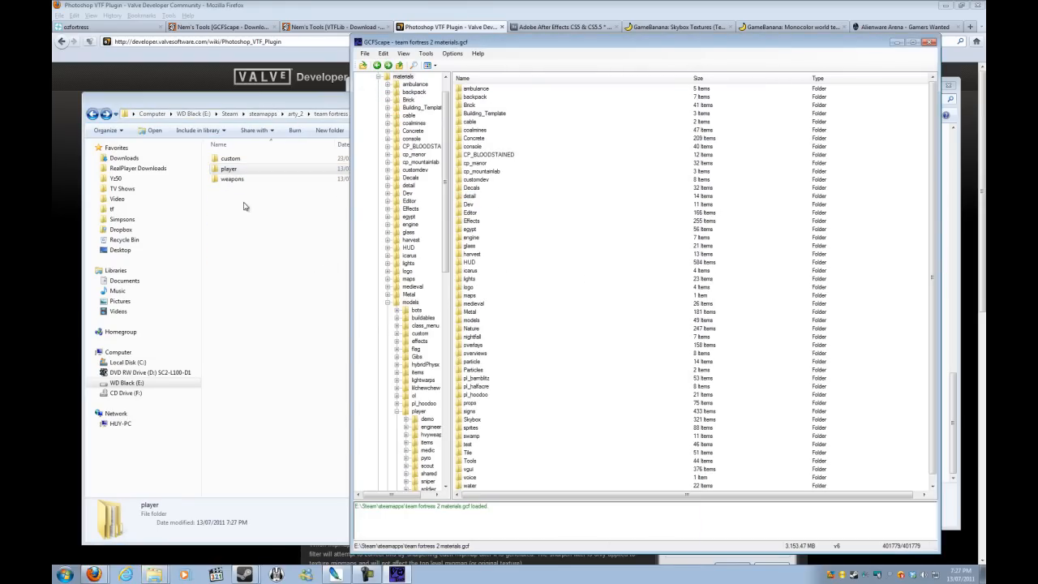
Review the subfolders inside the game's weapons folder and return to the models folder.
click(235, 182)
double_click(235, 184)
scroll(251, 171, down, 3)
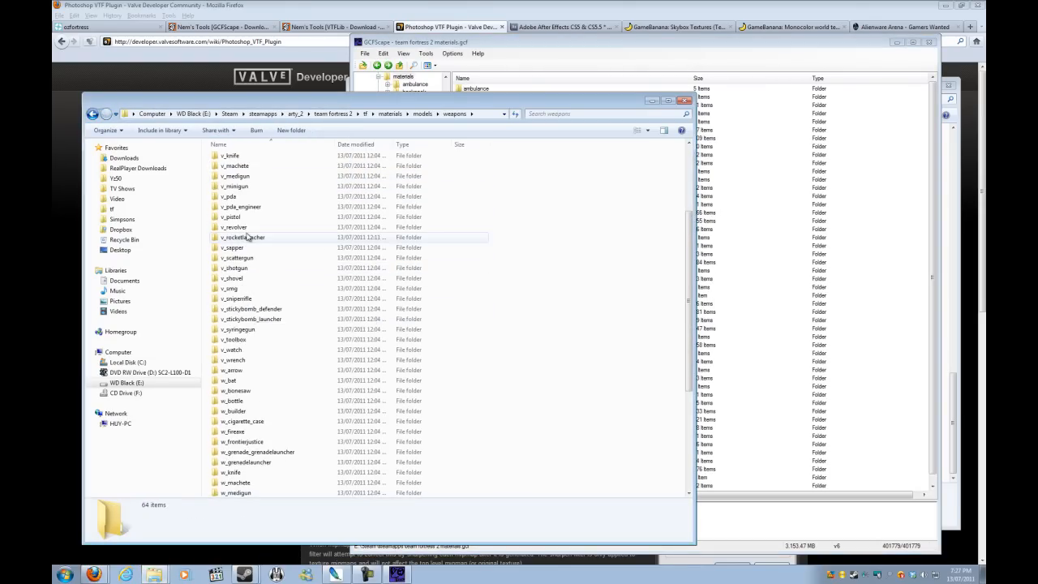
scroll(256, 174, down, 7)
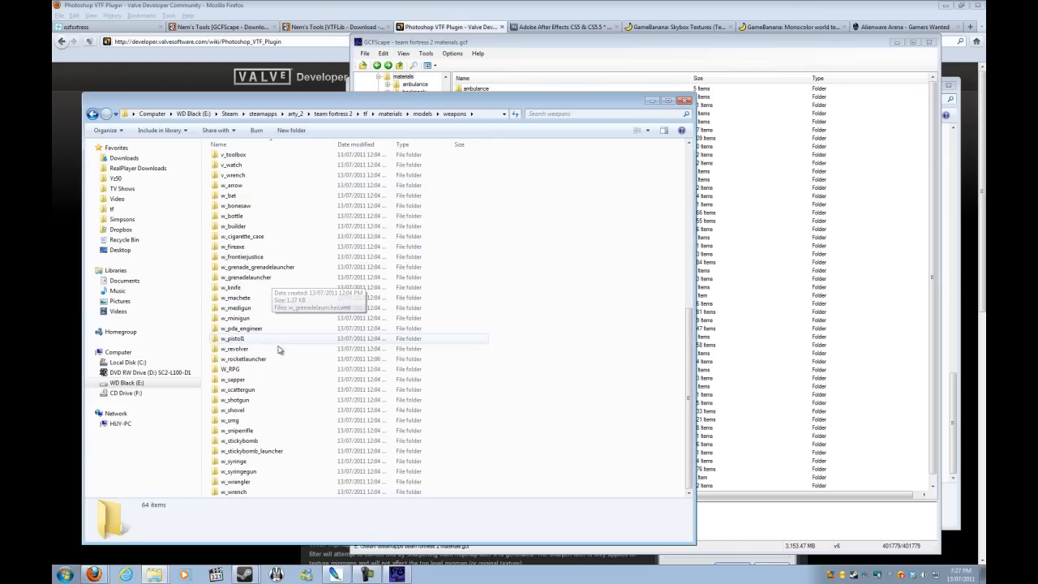
scroll(275, 206, up, 5)
key(BackSpace)
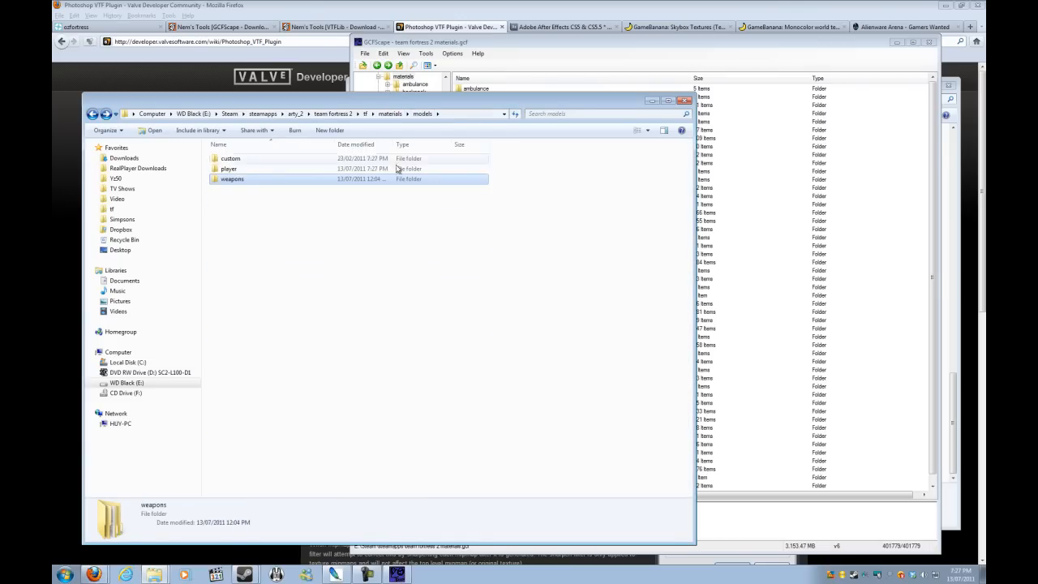
click(340, 247)
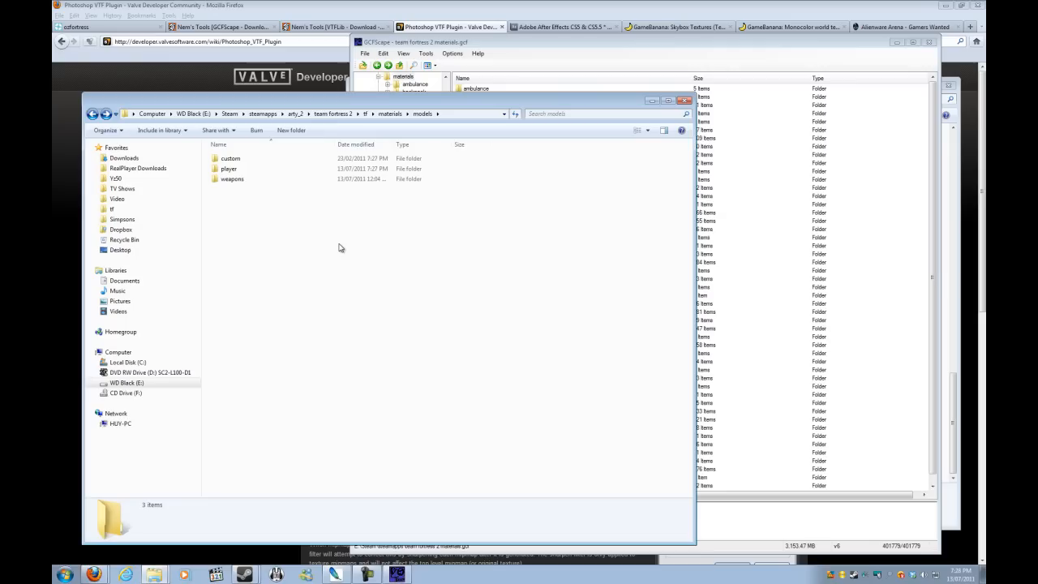
Open the player\medic folder and point out the paired VMT and VTF files of medic_backpack_blue and medic_blue.
double_click(235, 169)
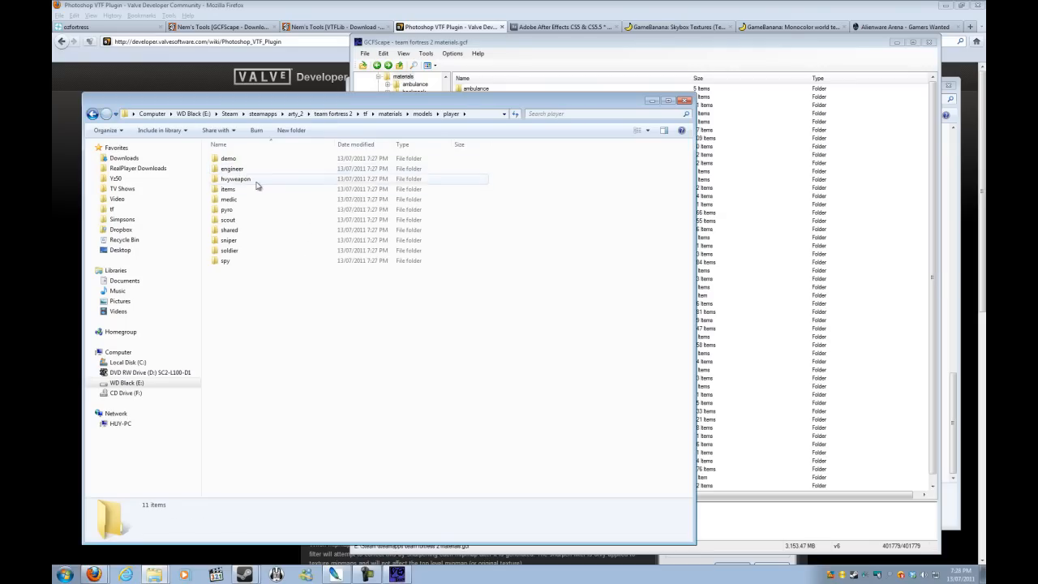
double_click(257, 200)
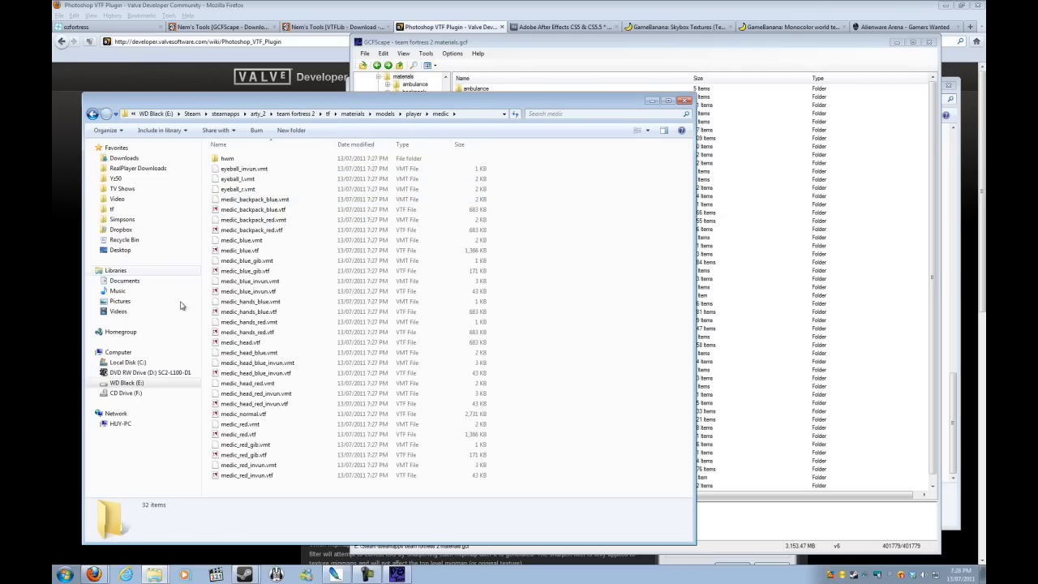
click(305, 201)
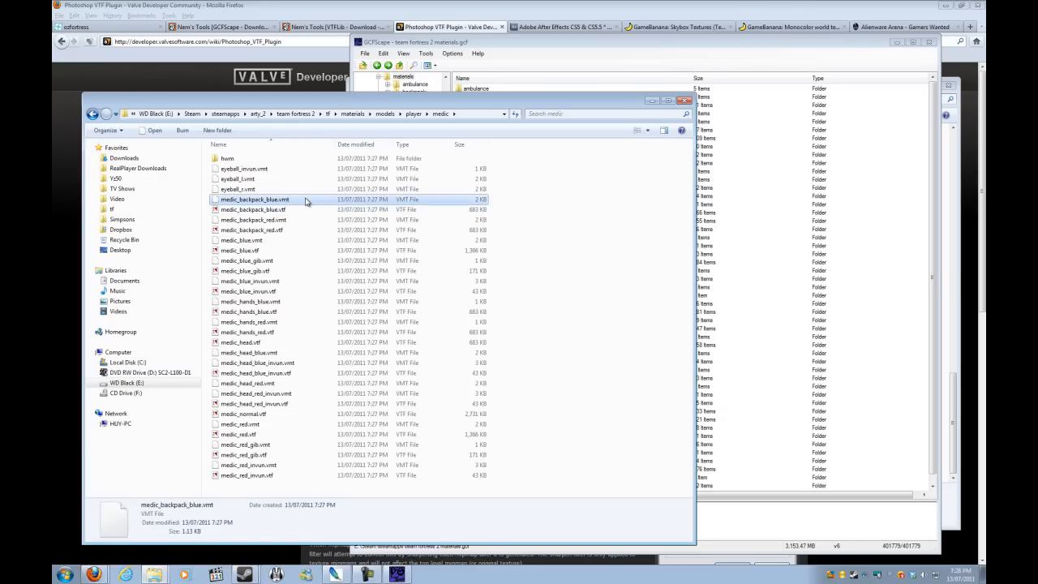
click(295, 212)
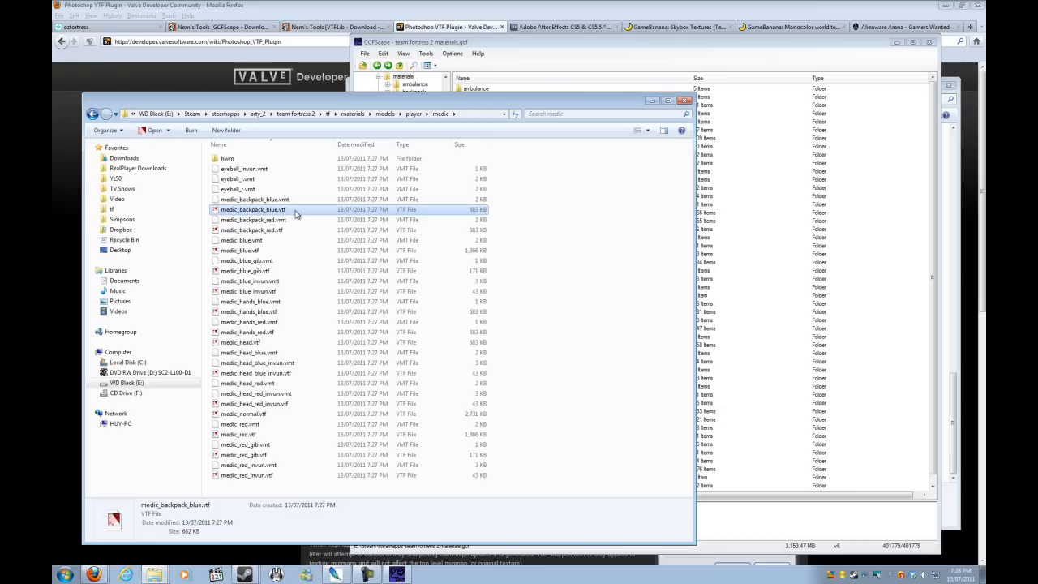
drag(284, 203, 258, 242)
click(258, 241)
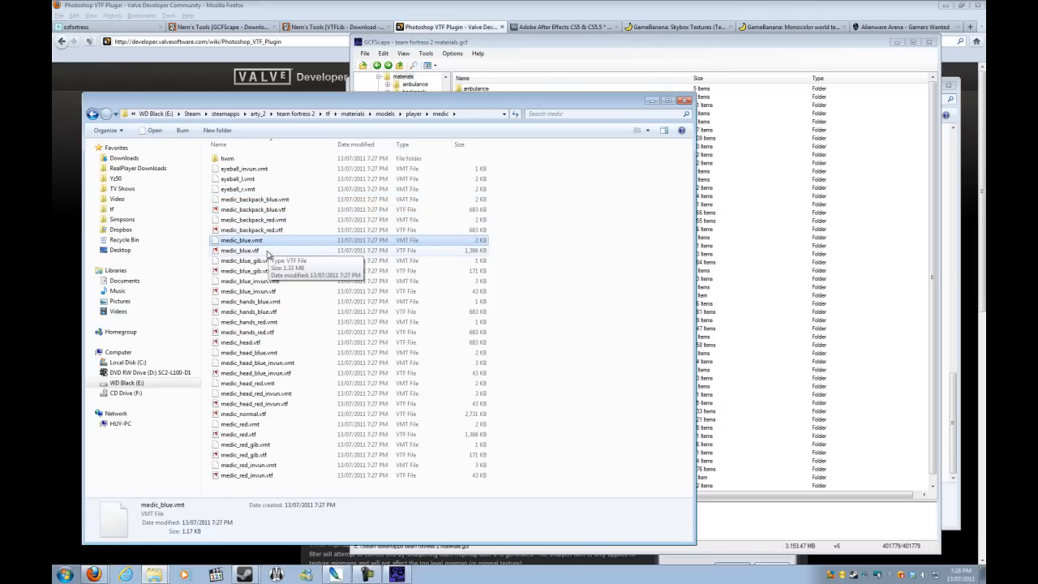
click(268, 252)
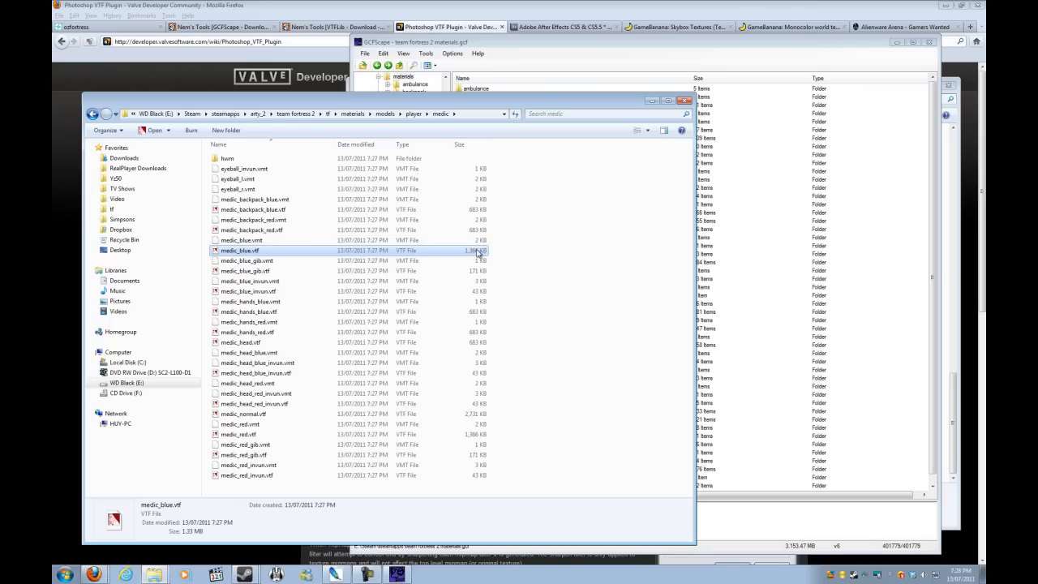
Preview medic_blue.vtf in an enlarged VTFEdit window and close the viewer.
double_click(291, 252)
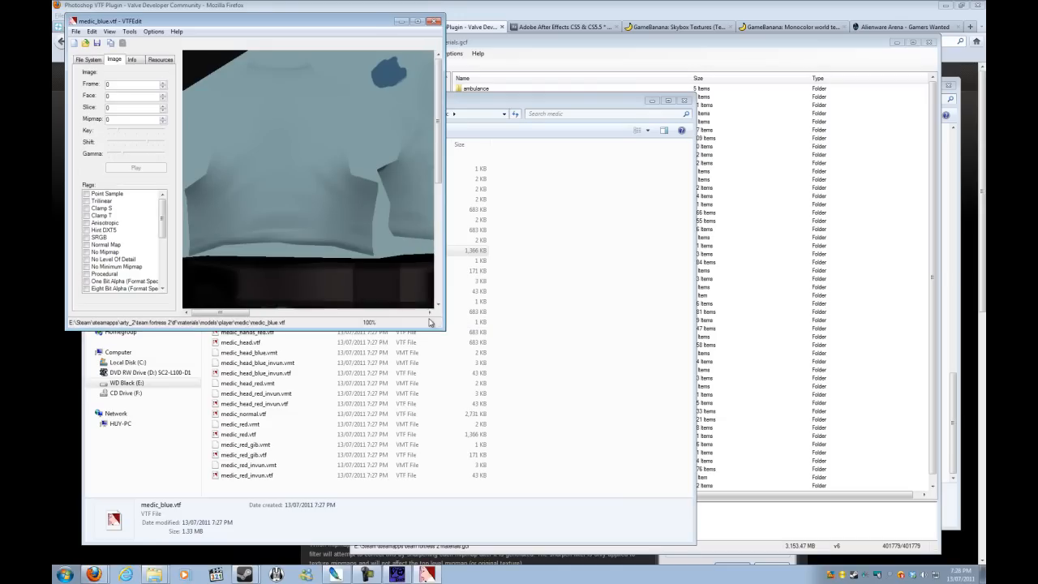
drag(438, 325, 977, 541)
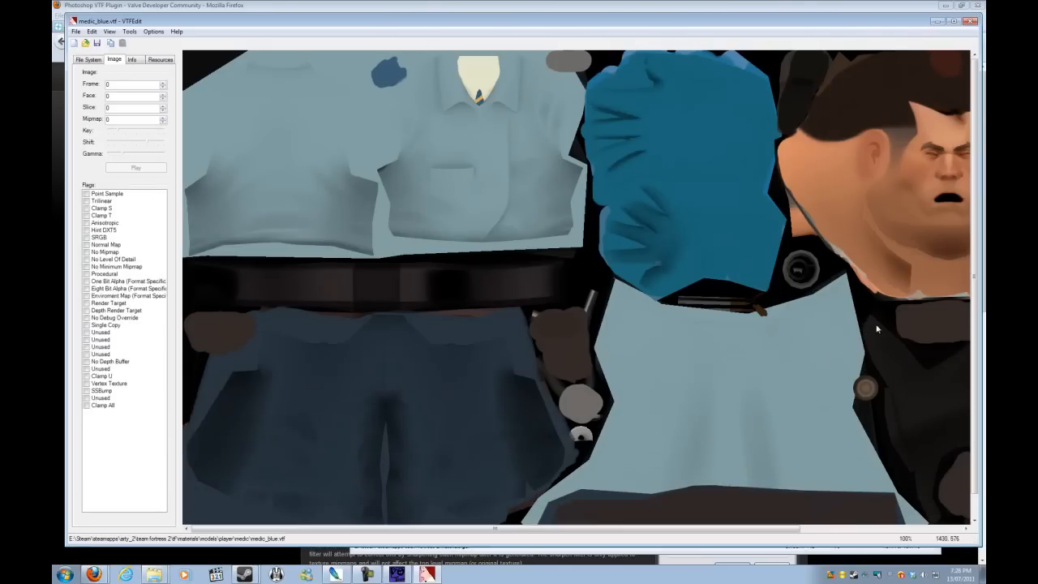
click(974, 21)
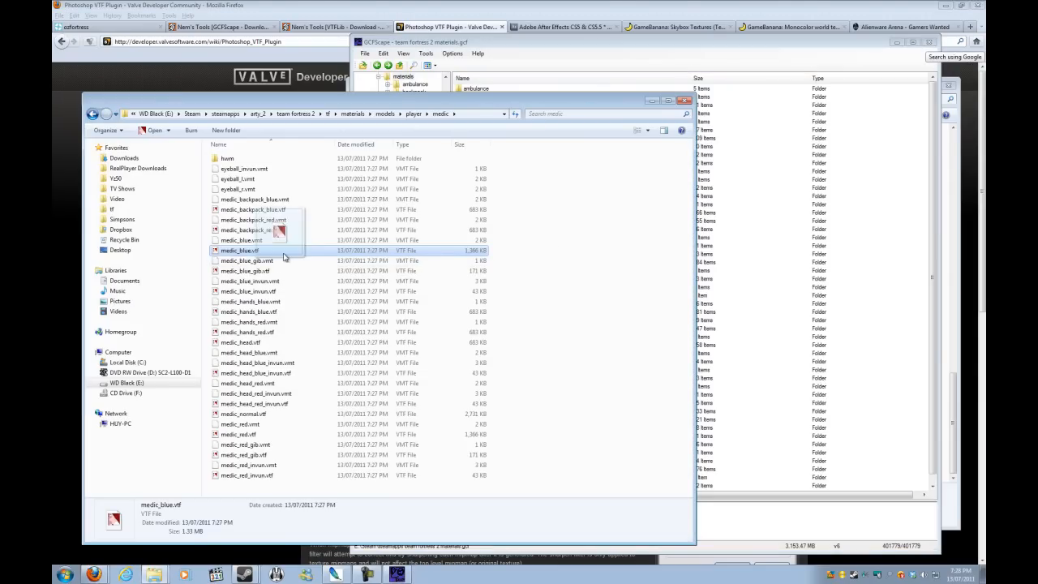
Open medic_blue.vtf and medic_backpack_blue.vtf from the medic folder in Photoshop.
click(335, 574)
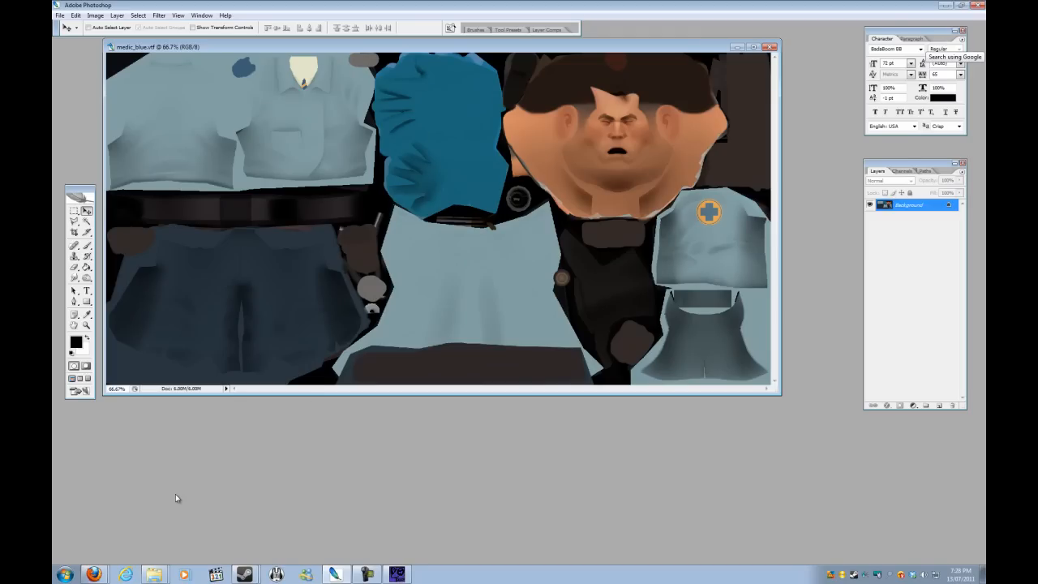
click(154, 573)
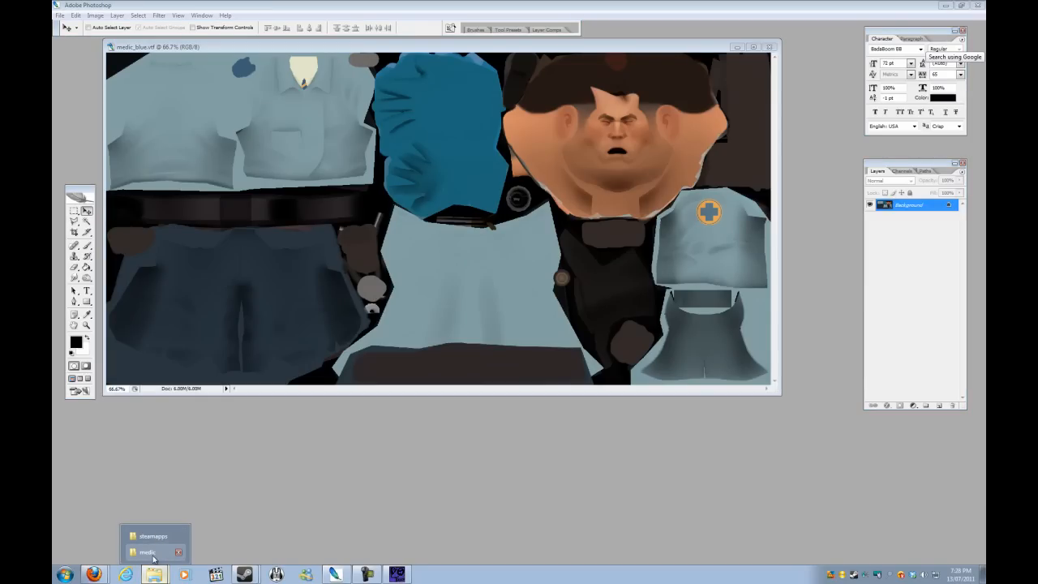
click(147, 552)
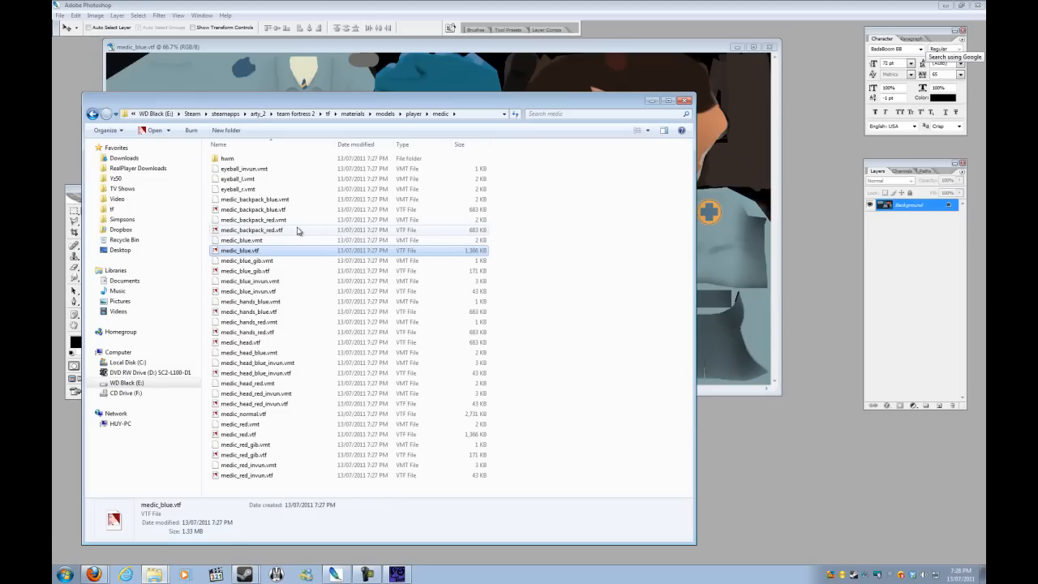
drag(267, 211, 759, 340)
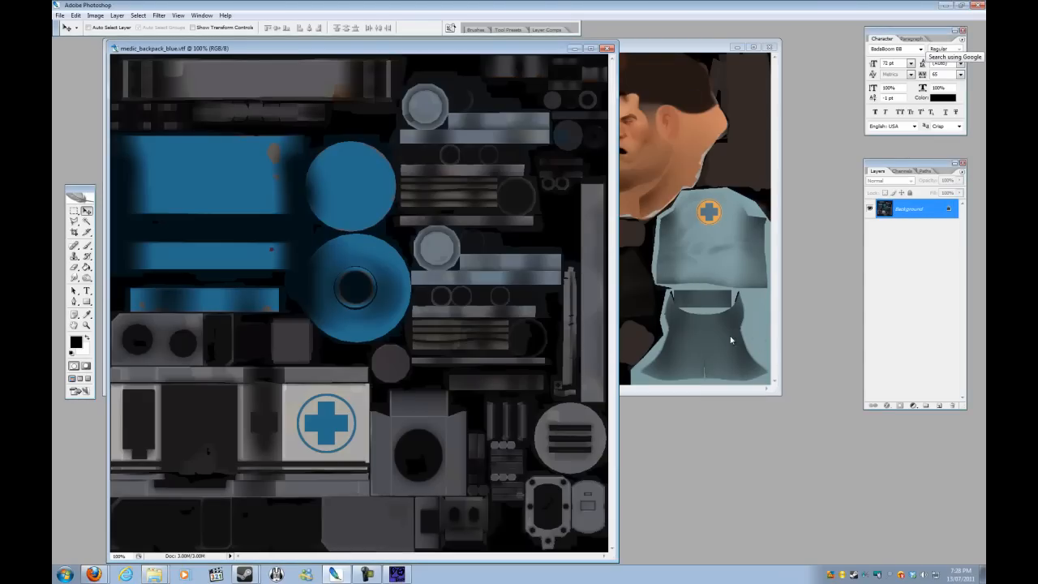
Browse to the Movie Making folder on drive C in Windows Explorer and open the PCFA_stacked.JPG logo in Photoshop.
mouse_move(157, 574)
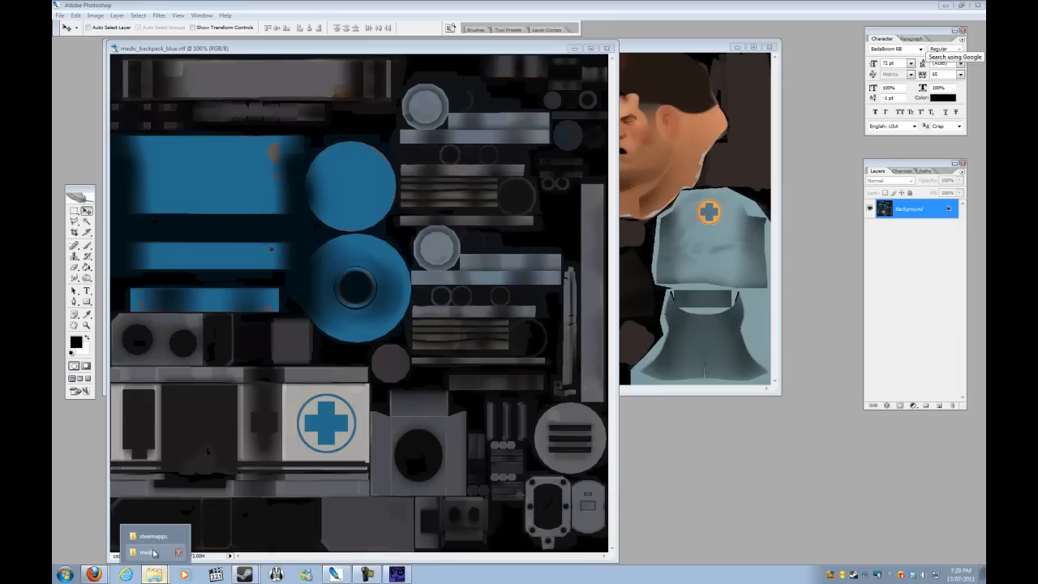
click(154, 553)
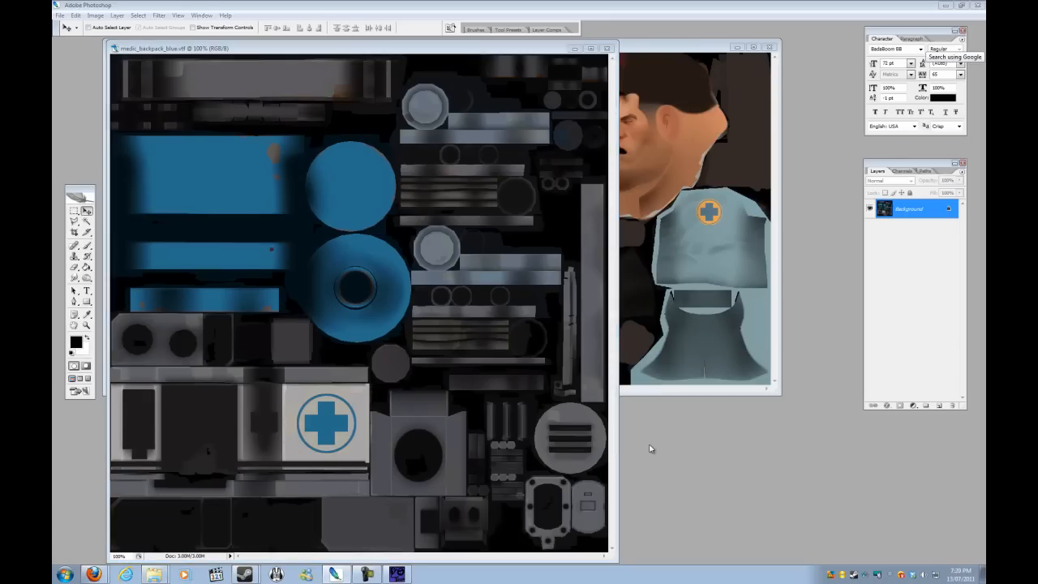
click(166, 271)
click(268, 168)
double_click(267, 169)
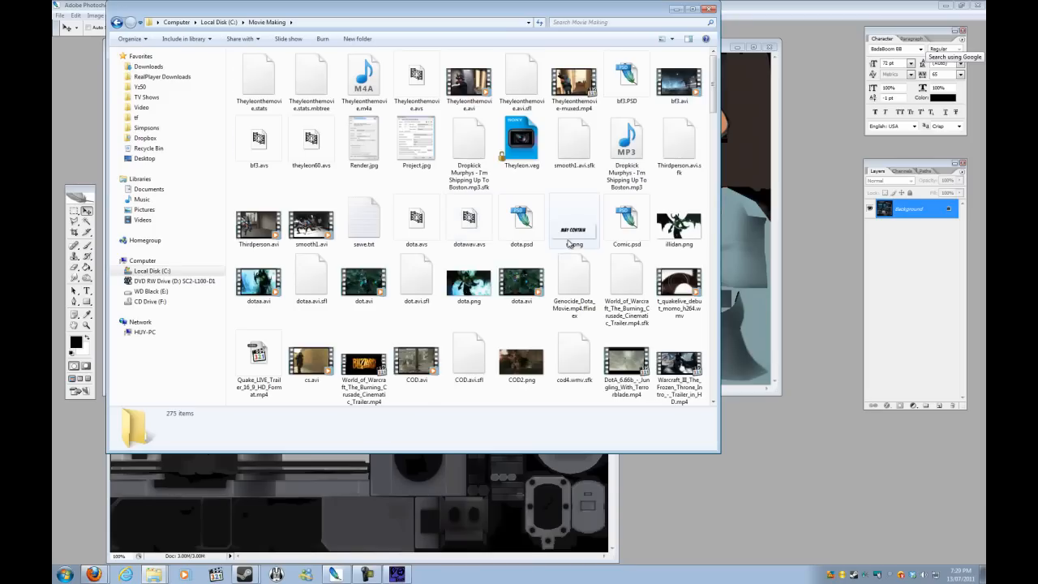
drag(518, 159, 758, 453)
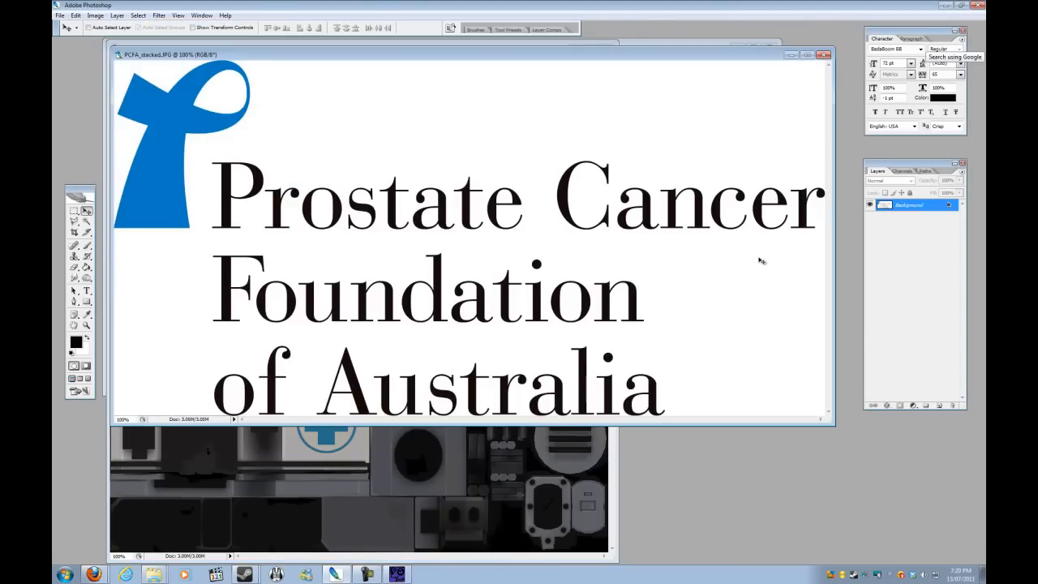
Reduce the logo image to 50% zoom, shrink its window and arrange it beside the medic_backpack_blue.vtf window.
mouse_move(831, 422)
mouse_down()
mouse_move(791, 405)
mouse_move(631, 431)
mouse_move(884, 492)
mouse_move(827, 443)
mouse_up()
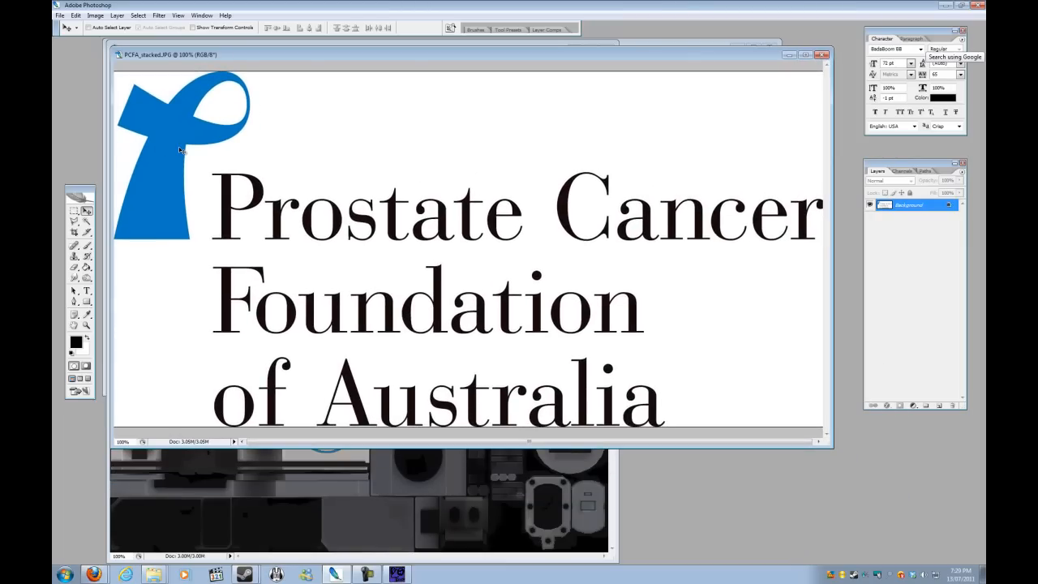
key(ctrl+minus)
key(ctrl+minus)
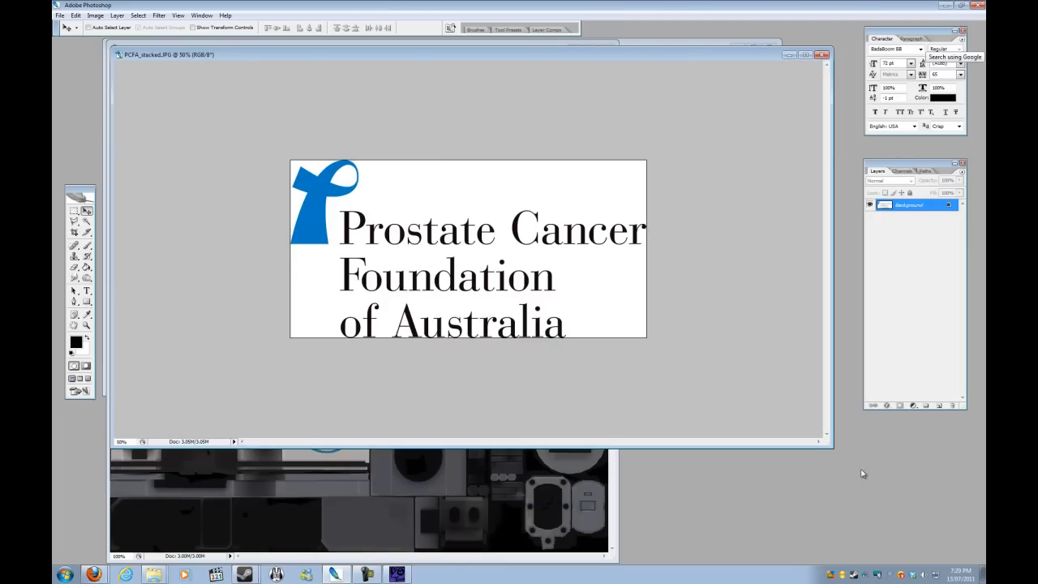
drag(828, 442, 495, 264)
drag(535, 48, 808, 44)
drag(589, 71, 459, 78)
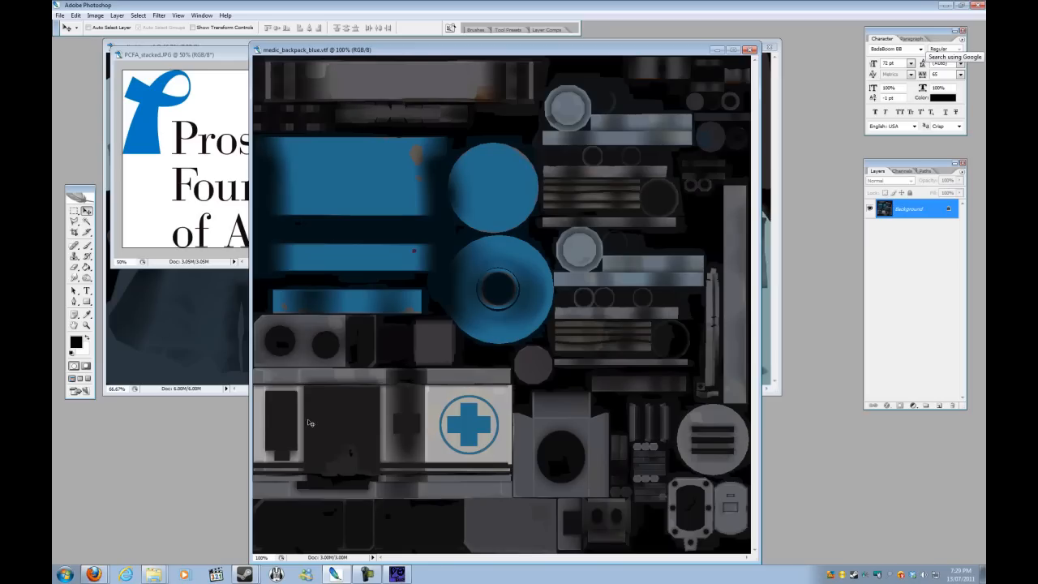
Select the light panel around the blue cross on the medic_backpack_blue.vtf texture with the Rectangular Marquee tool.
click(86, 324)
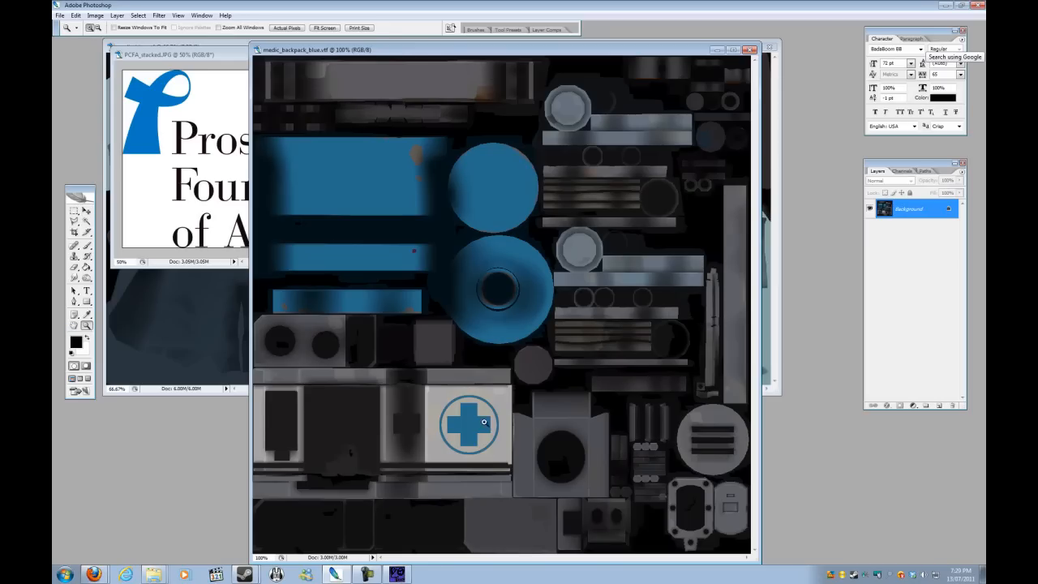
click(503, 416)
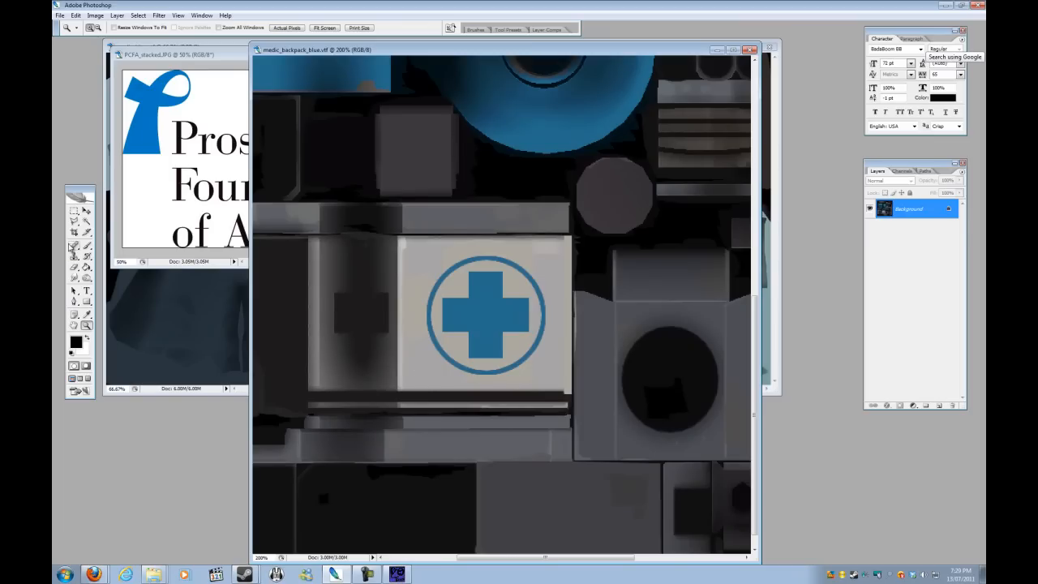
click(74, 211)
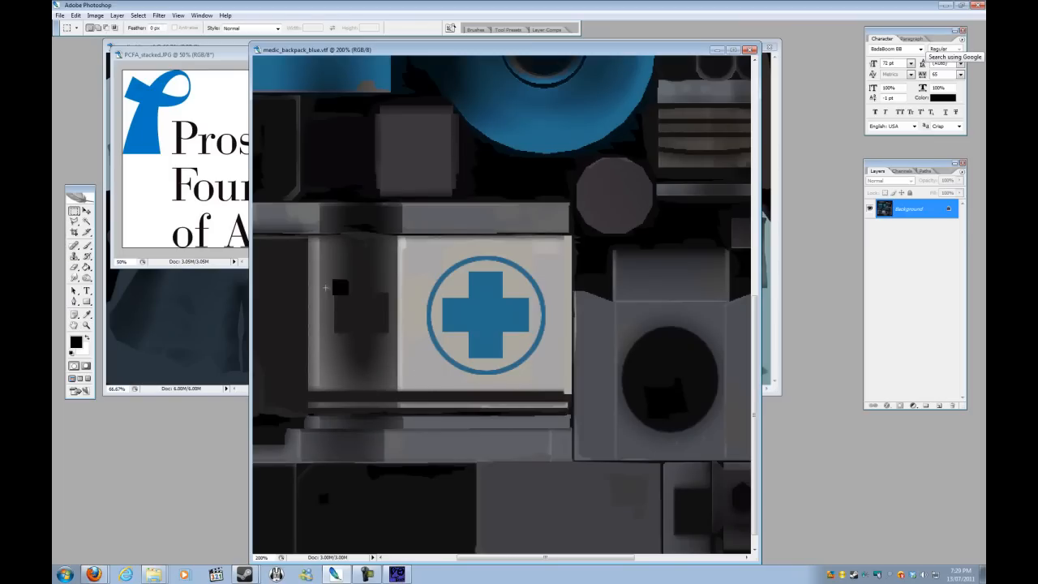
drag(406, 243, 496, 314)
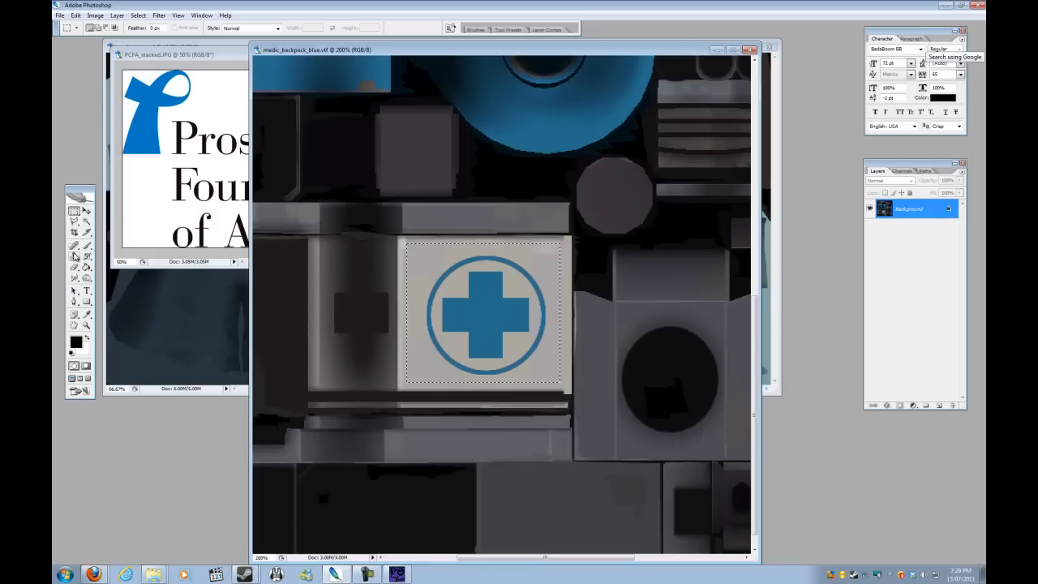
Sample the panel's light grey as the foreground colour and paint over the blue cross and ring with the Brush tool.
click(87, 316)
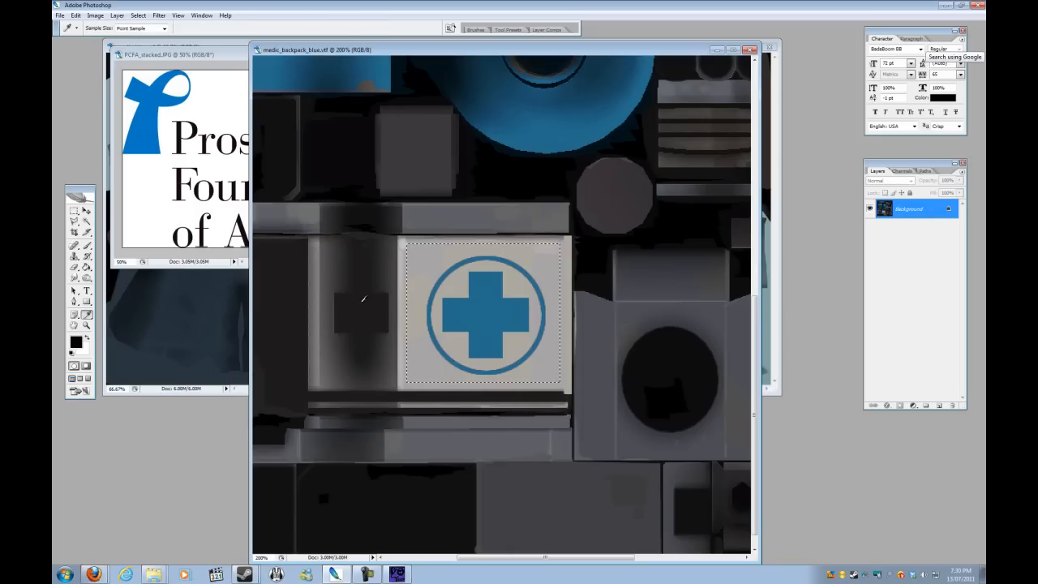
click(438, 272)
click(87, 245)
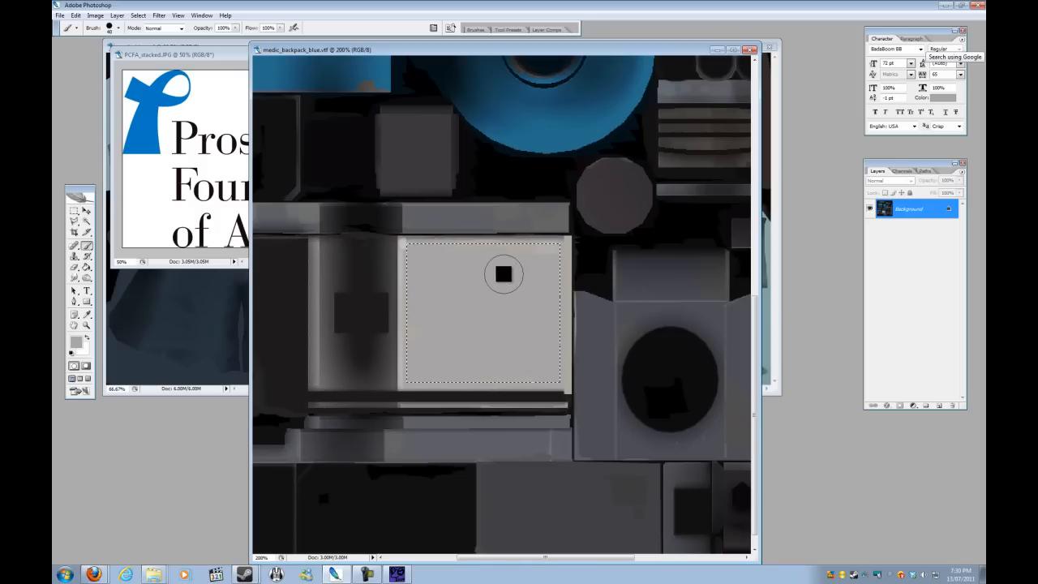
Choose the soft 27 px brush for touching up the panel, and undo the grey painting over the blue cross.
right_click(473, 330)
scroll(544, 407, down, 3)
scroll(544, 407, down, 2)
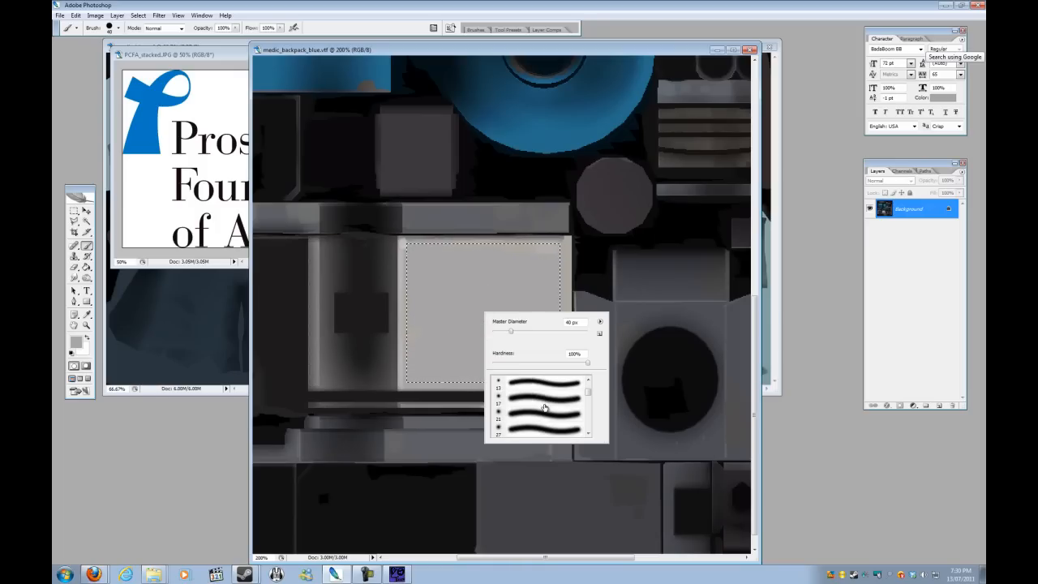
click(529, 415)
click(429, 352)
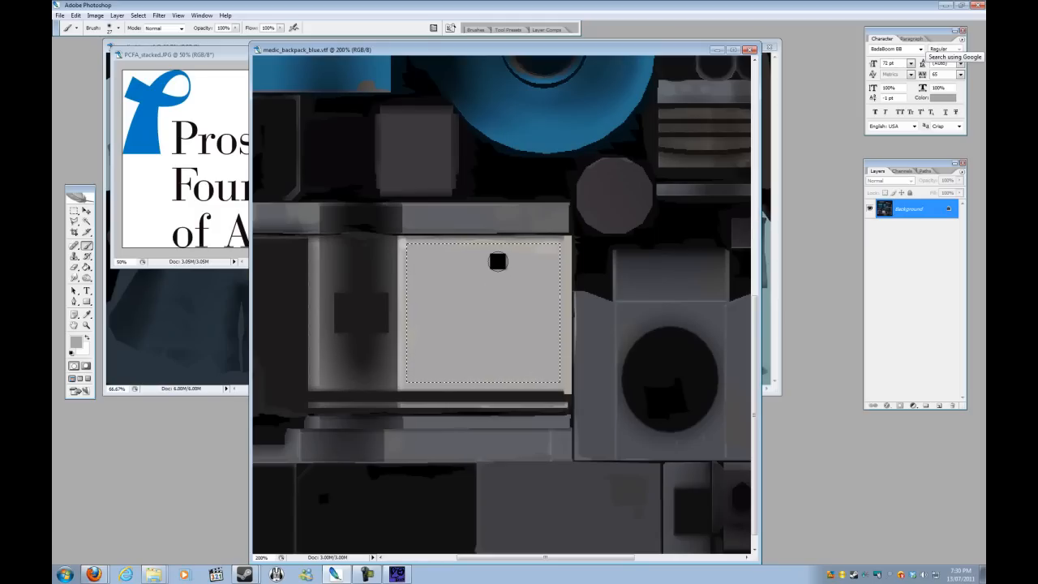
scroll(497, 260, up, 5)
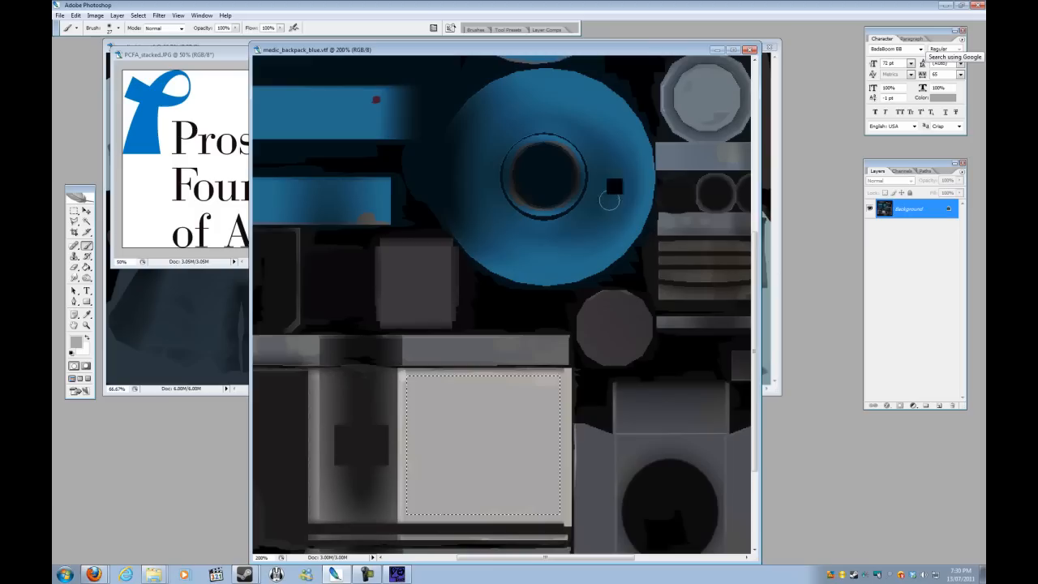
key(ctrl+v)
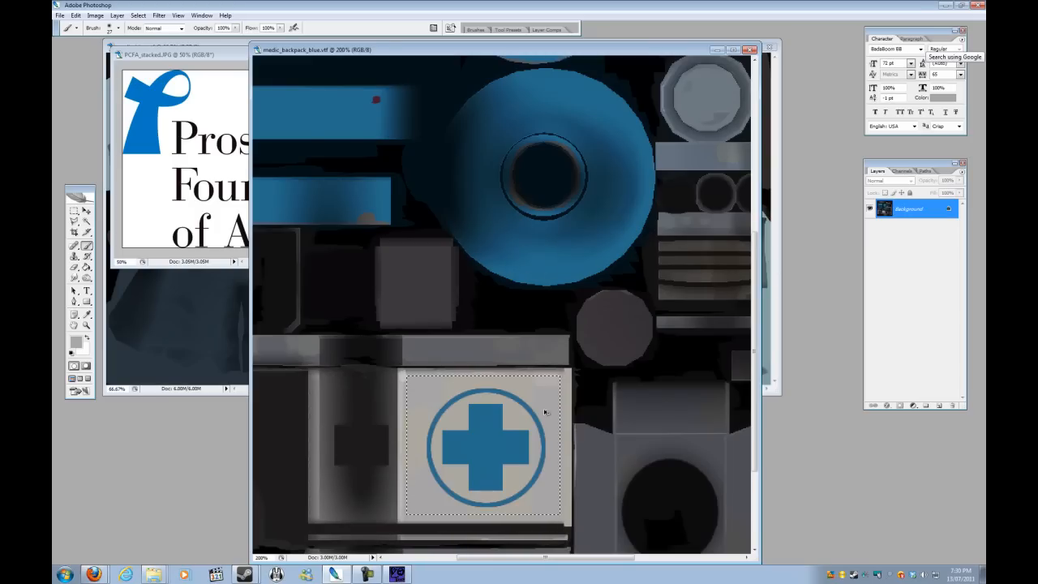
Reselect the light panel with the Rectangular Marquee and clone clean panel texture over parts of the blue ring with an enlarged Clone Stamp brush.
click(74, 212)
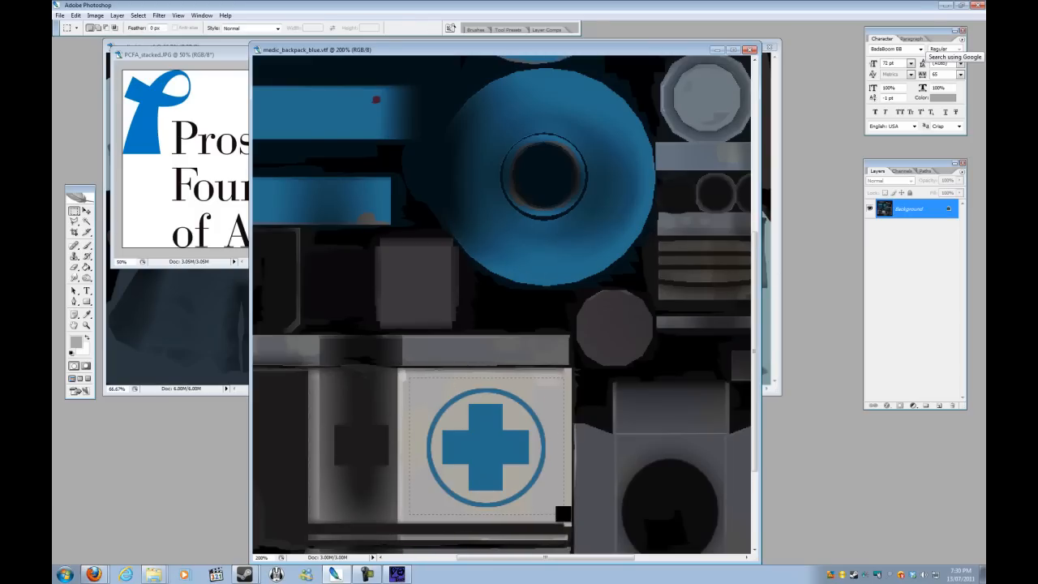
click(74, 256)
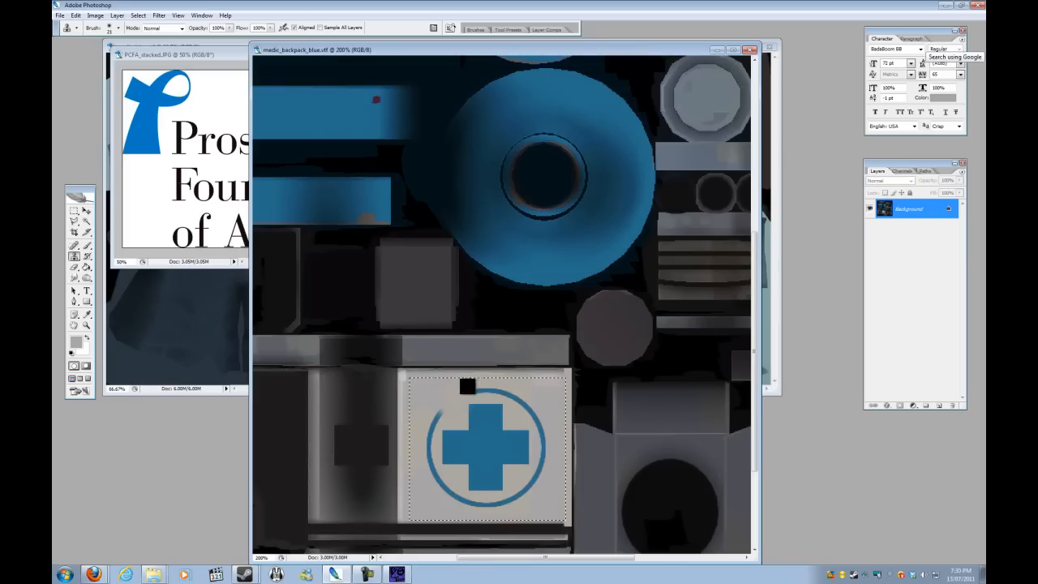
mouse_move(480, 387)
mouse_down()
mouse_move(522, 384)
mouse_move(475, 395)
mouse_up()
right_click(456, 392)
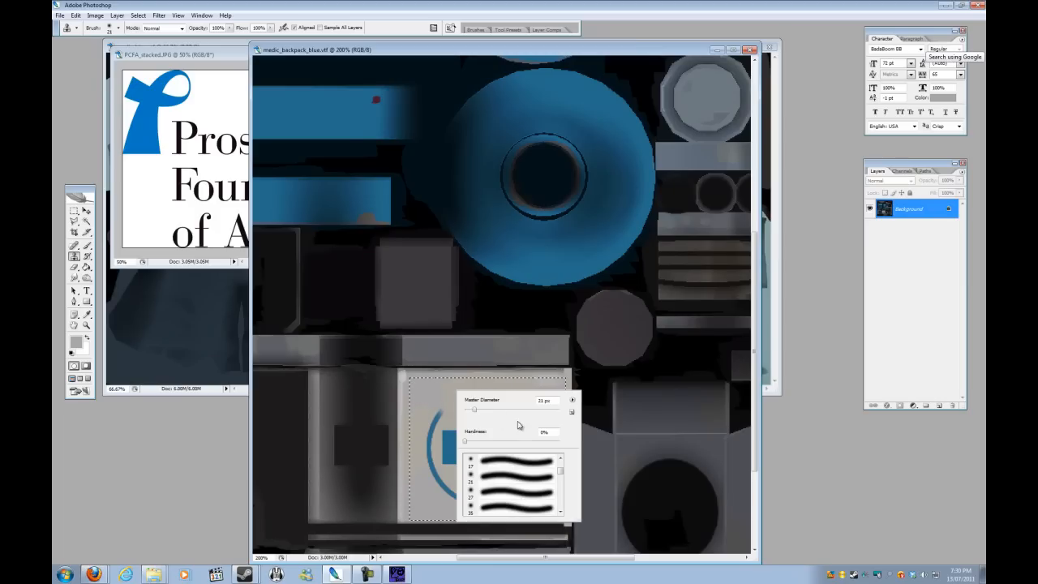
click(493, 409)
click(425, 394)
drag(448, 406, 434, 418)
Paint over the whole blue cross and ring inside the selection with the Brush tool in the sampled light grey.
click(87, 245)
right_click(482, 408)
mouse_move(447, 394)
mouse_down()
mouse_move(513, 439)
mouse_move(515, 424)
mouse_move(442, 469)
mouse_move(519, 452)
mouse_up()
click(507, 446)
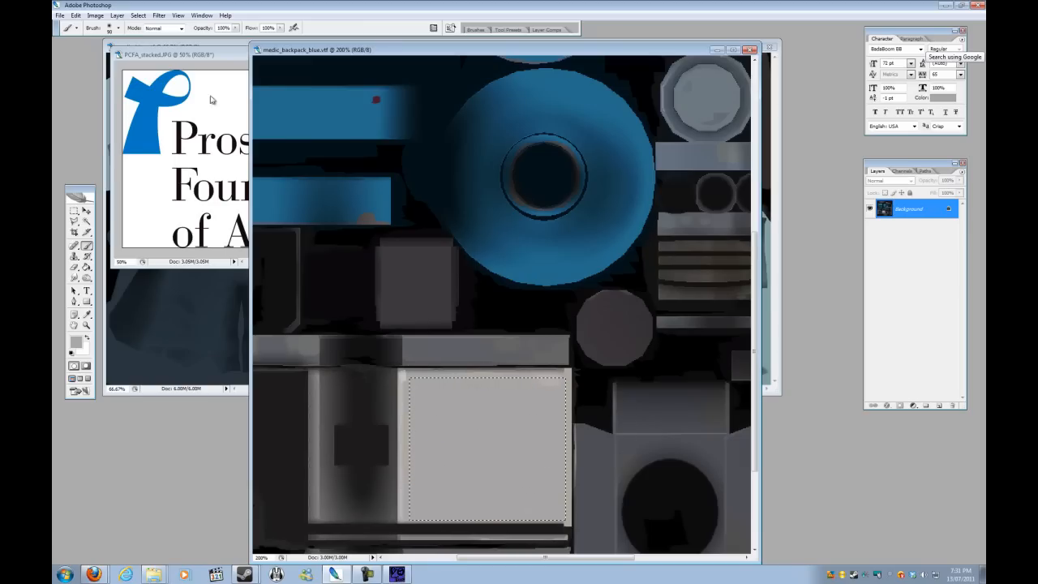
Select the entire PCFA_stacked.JPG logo, copy it and paste it into the medic_backpack_blue.vtf document.
click(220, 59)
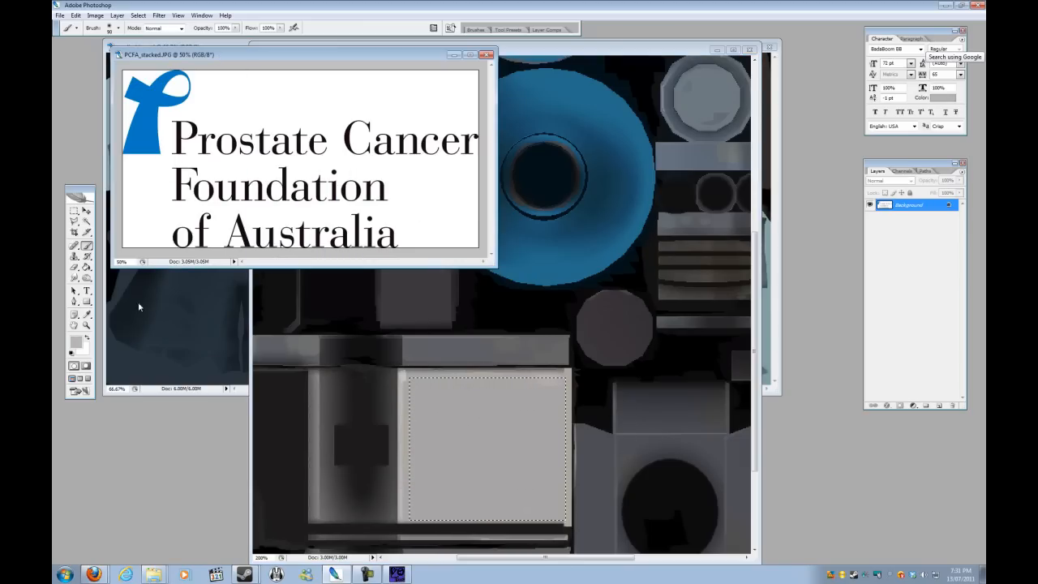
click(74, 211)
click(493, 342)
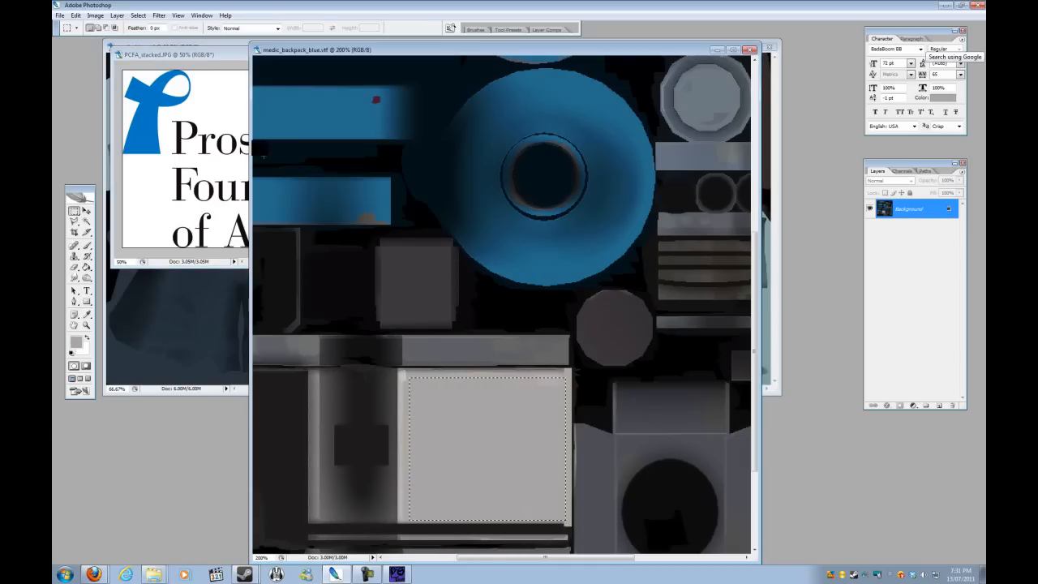
click(240, 57)
key(ctrl+a)
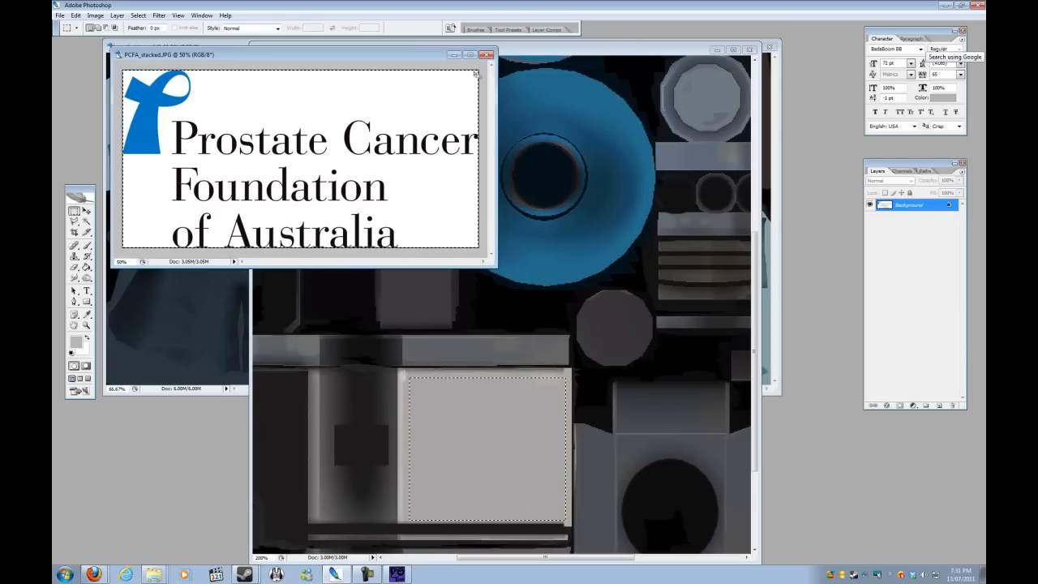
click(588, 53)
key(ctrl+v)
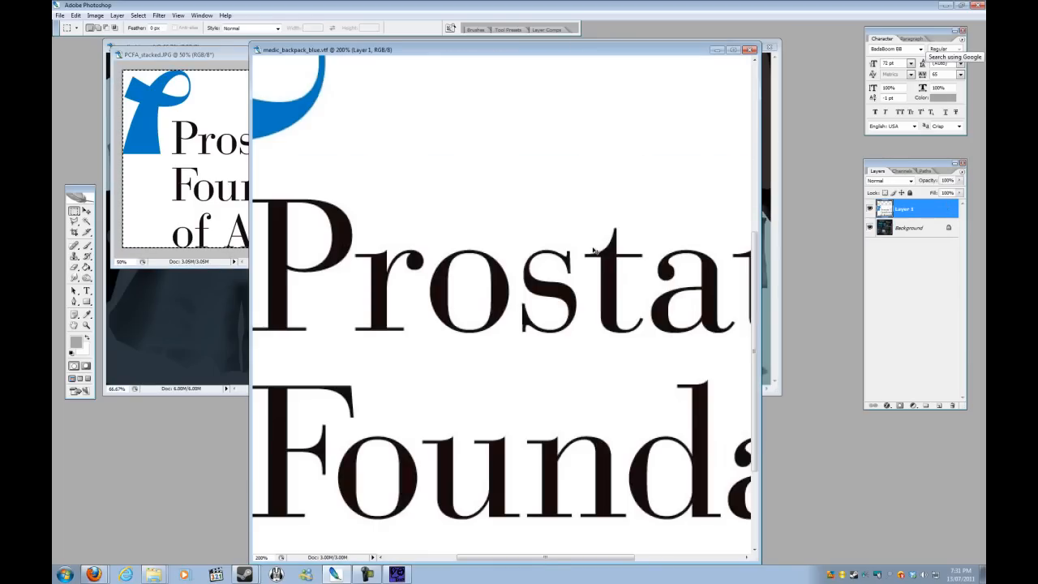
Scale the pasted logo down with Free Transform to fit the grey backpack panel and move it onto the panel's centre.
key(ctrl+minus)
key(ctrl+minus)
key(ctrl+minus)
key(ctrl+t)
drag(734, 429, 491, 349)
key(Return)
key(ctrl+alt+0)
click(86, 210)
drag(408, 365, 451, 418)
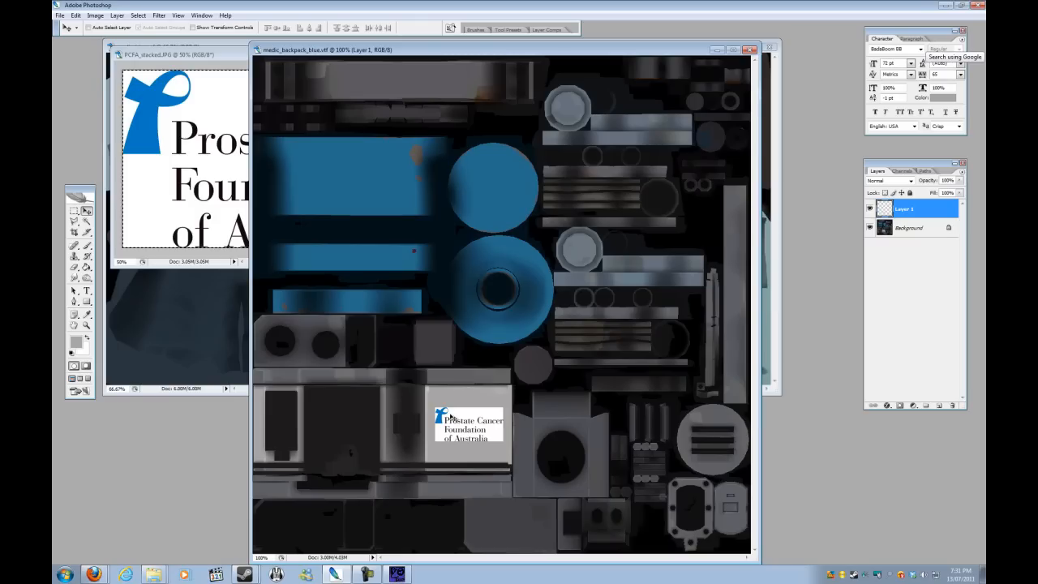
Try to select the white area around the logo on Layer 1 with the Magic Wand, and undo it.
click(87, 324)
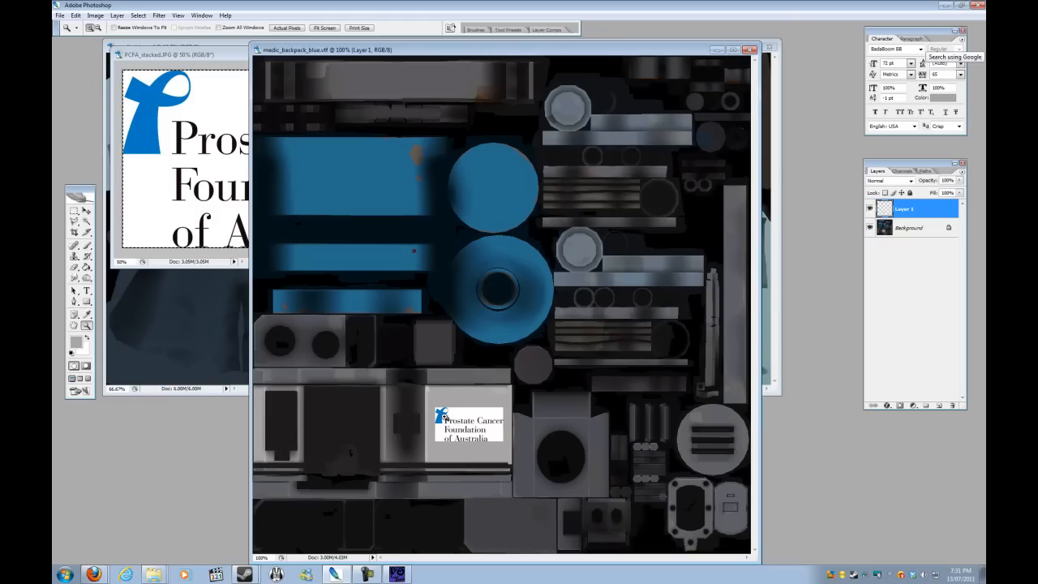
click(443, 416)
scroll(443, 416, up, 1)
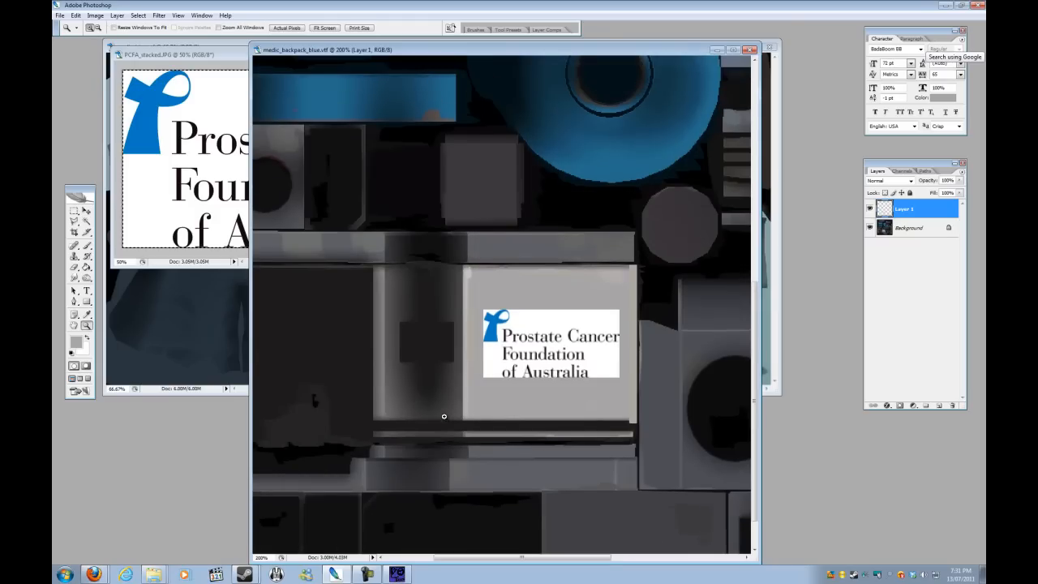
drag(465, 559, 485, 559)
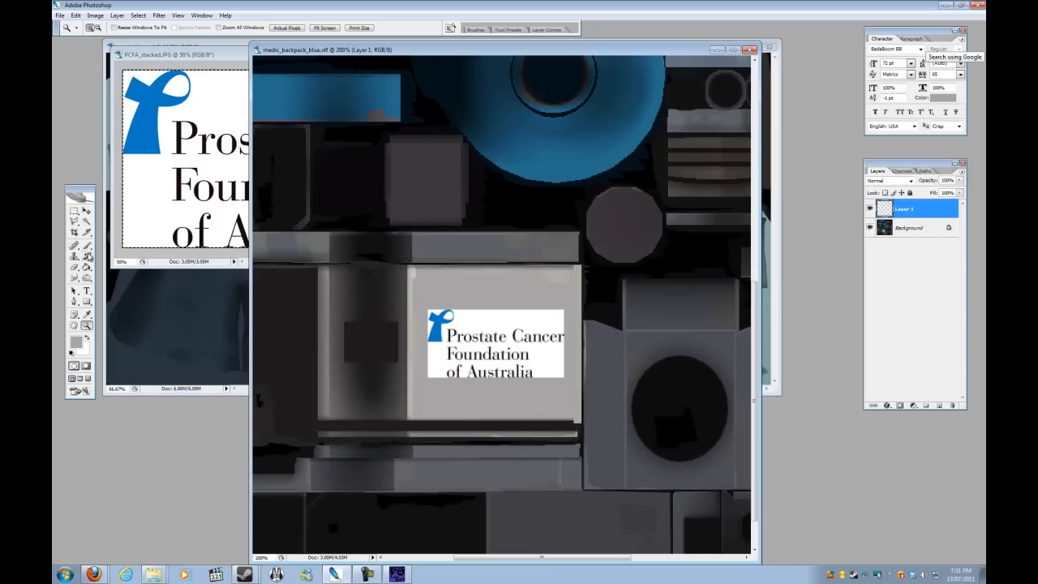
click(87, 221)
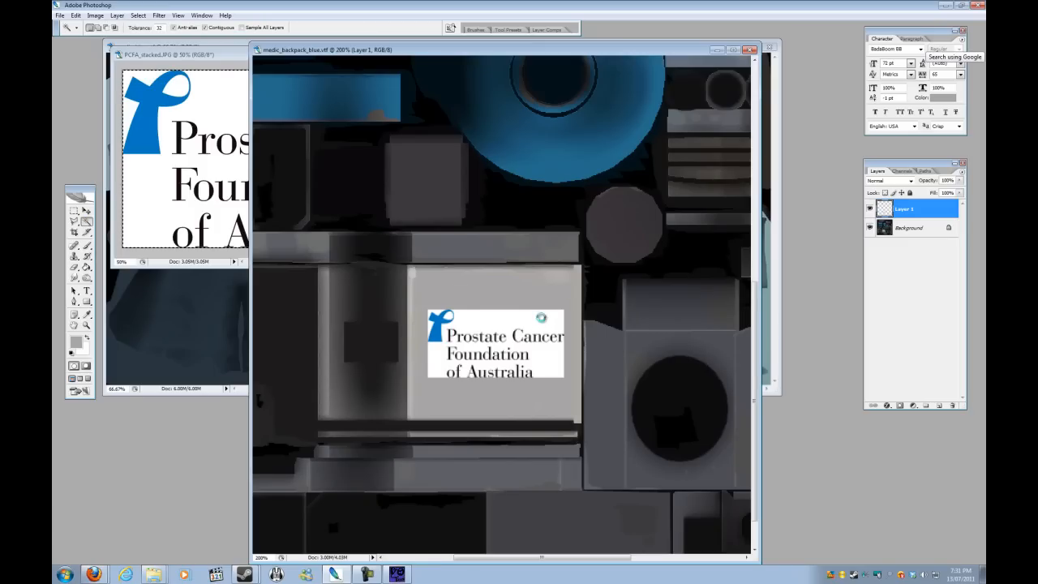
click(547, 320)
key(ctrl+z)
click(74, 211)
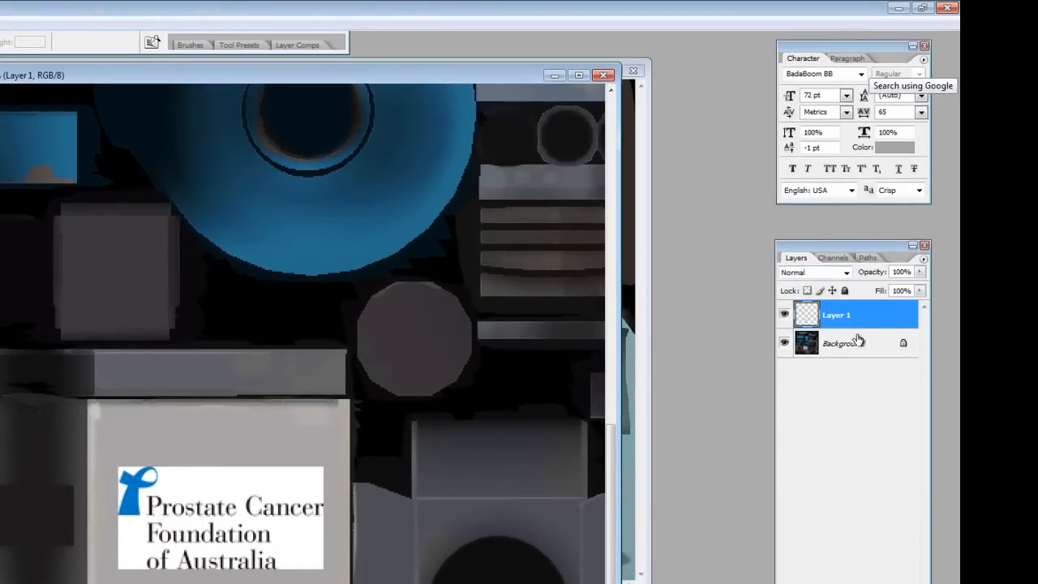
click(809, 276)
click(812, 277)
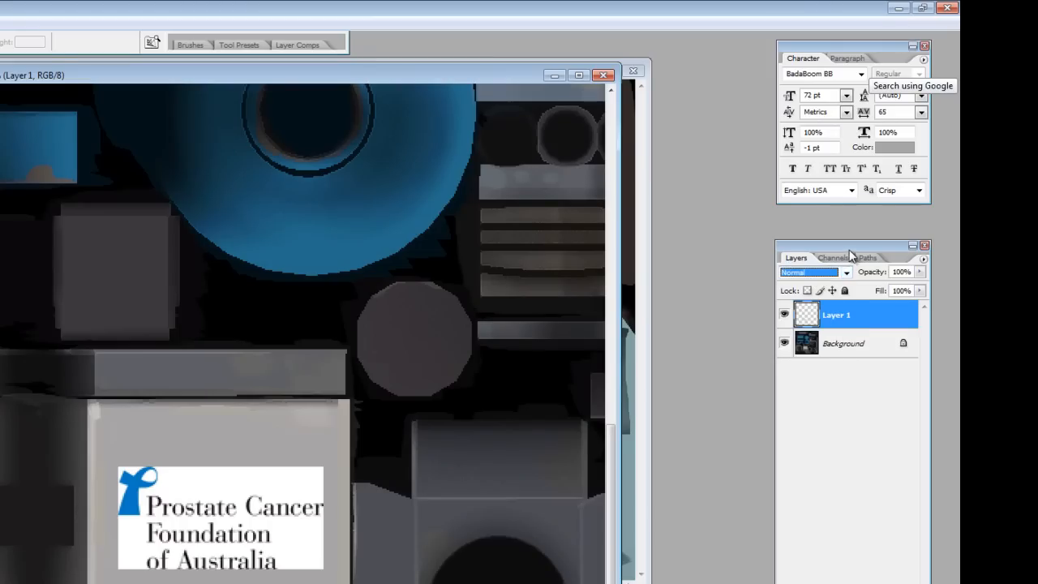
click(804, 275)
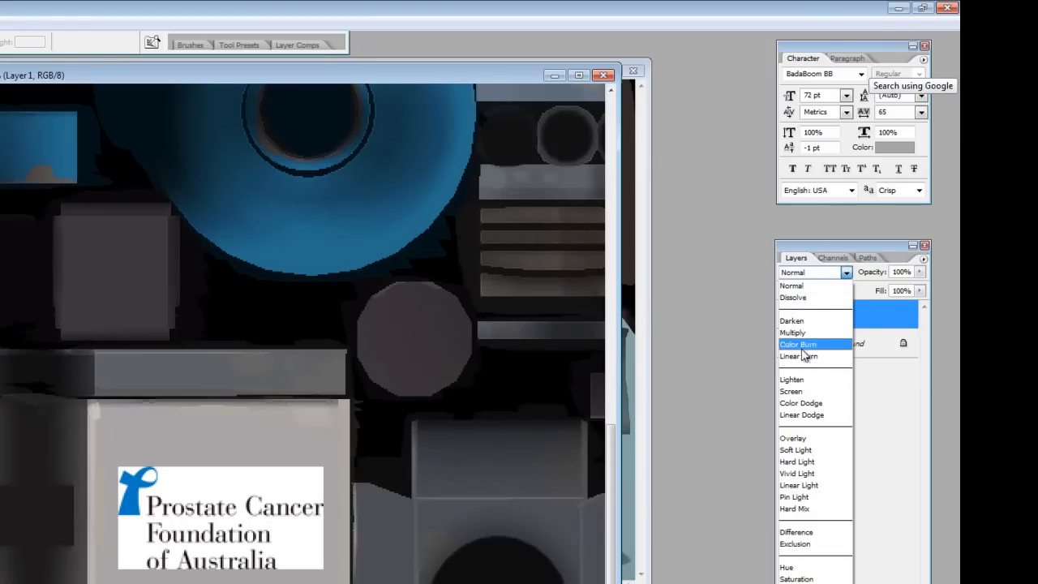
click(809, 289)
Try the Dissolve and Darken blending modes on Layer 1 and set it to Multiply.
key(z)
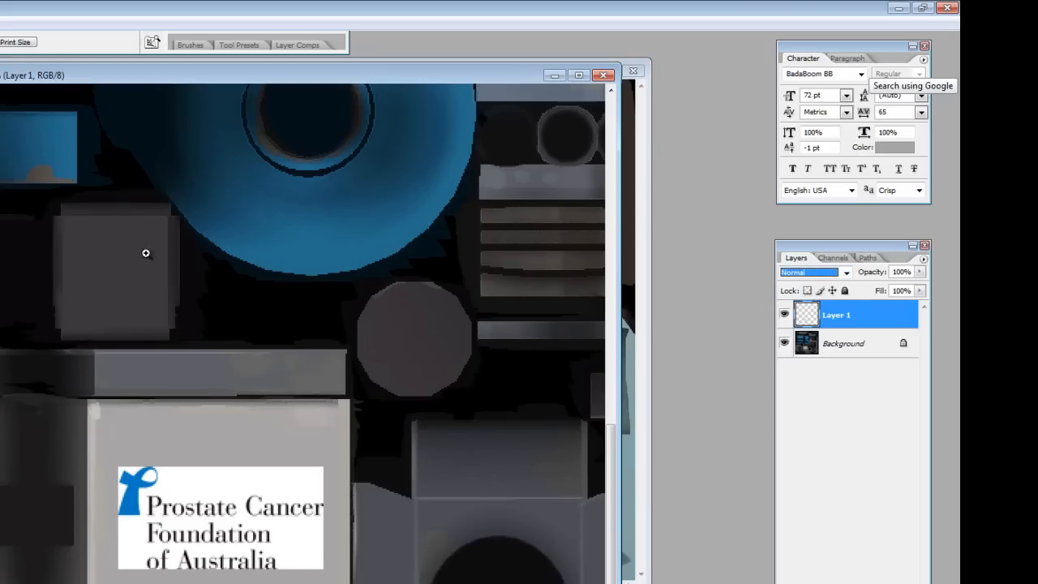
click(180, 483)
key(m)
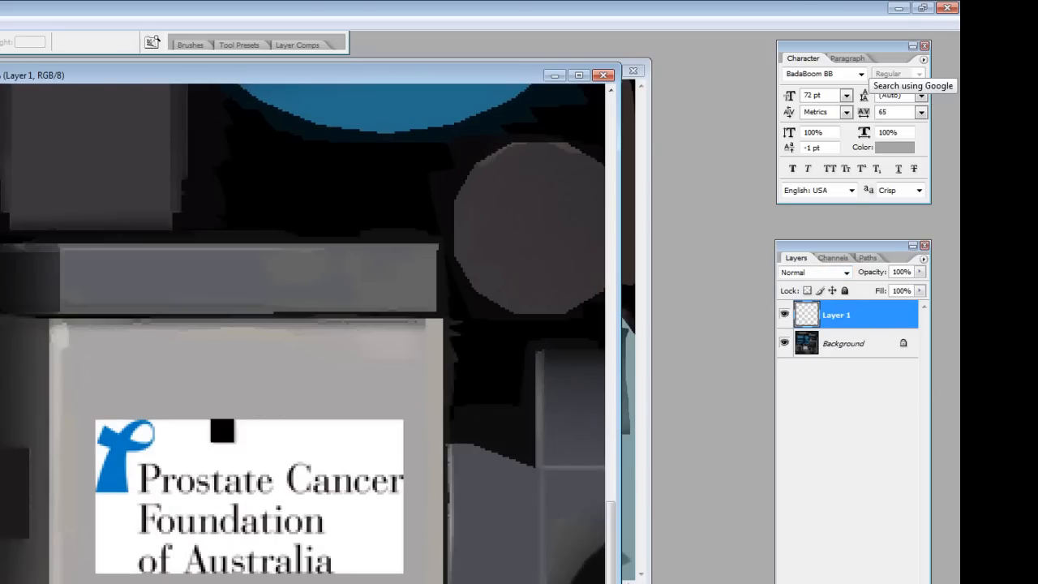
click(799, 273)
click(799, 275)
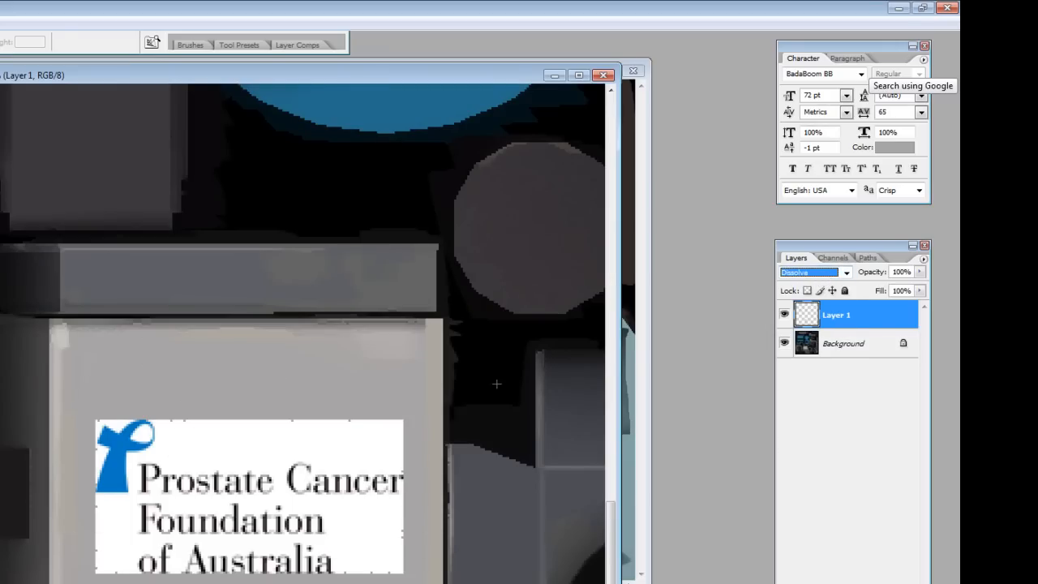
key(Down)
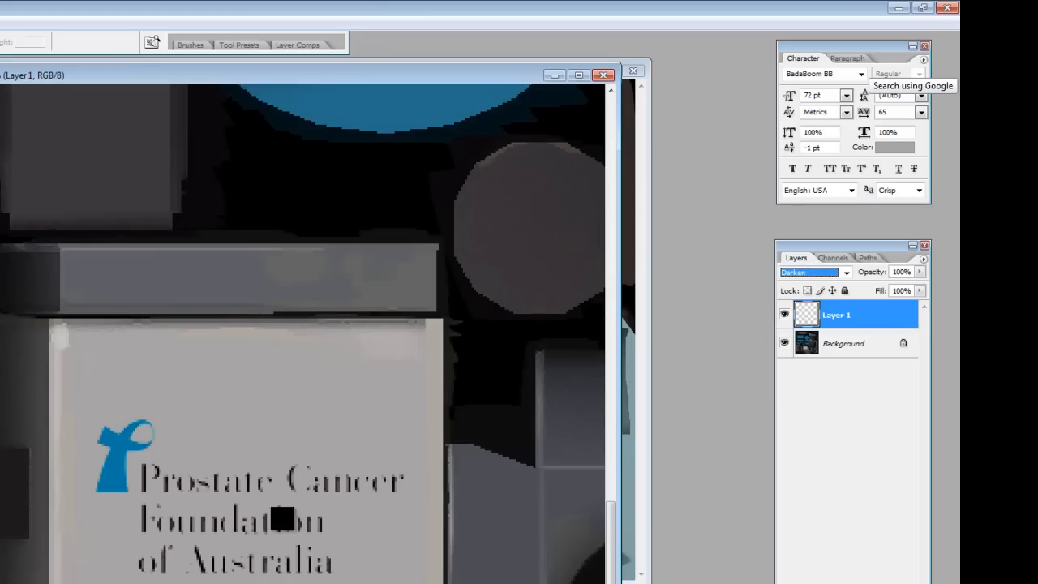
key(Down)
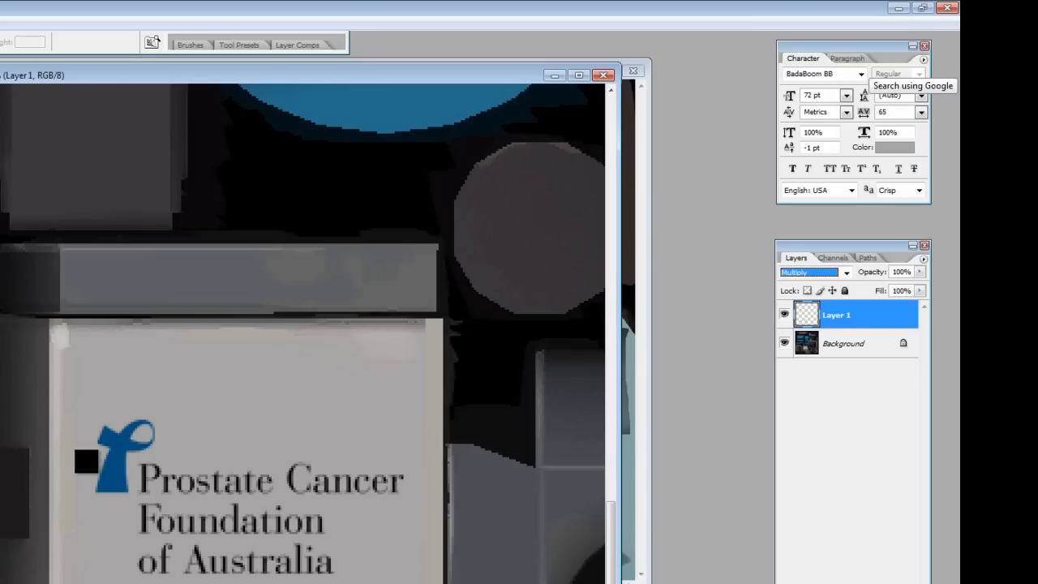
Switch to Firefox and examine the blending mode descriptions on Adobe's Blending mode reference page.
click(93, 574)
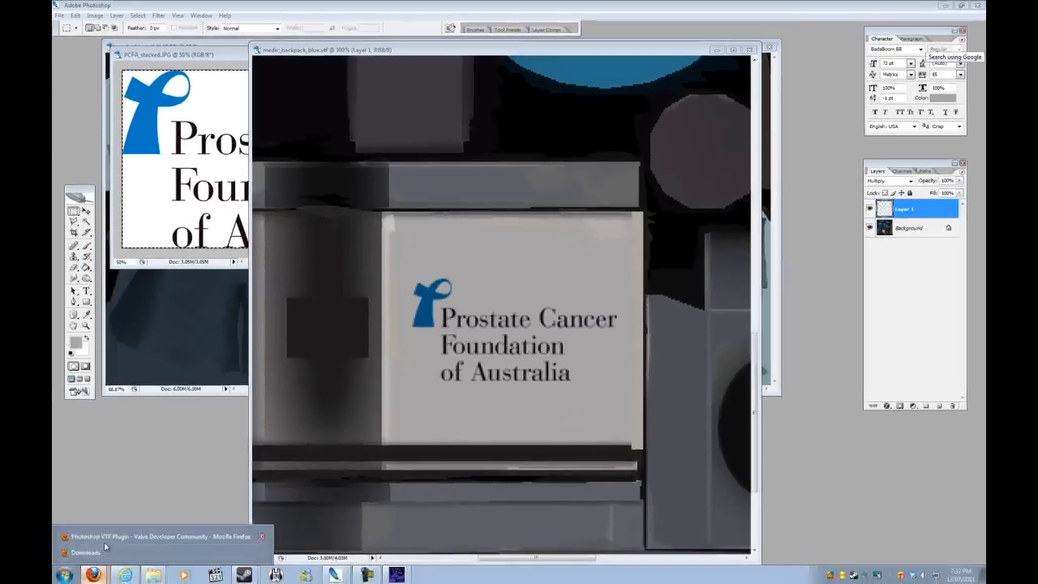
click(106, 540)
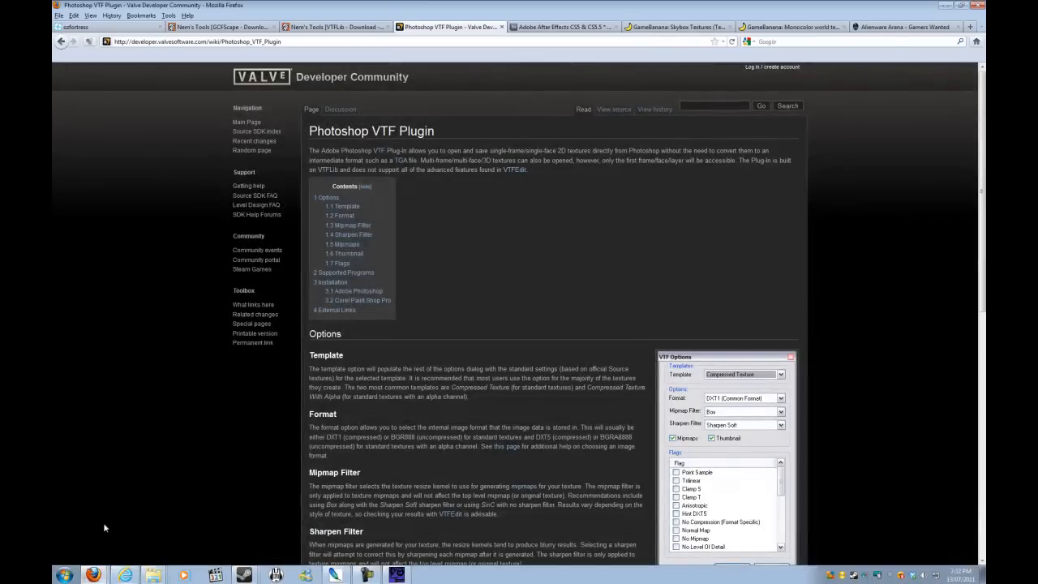
click(536, 28)
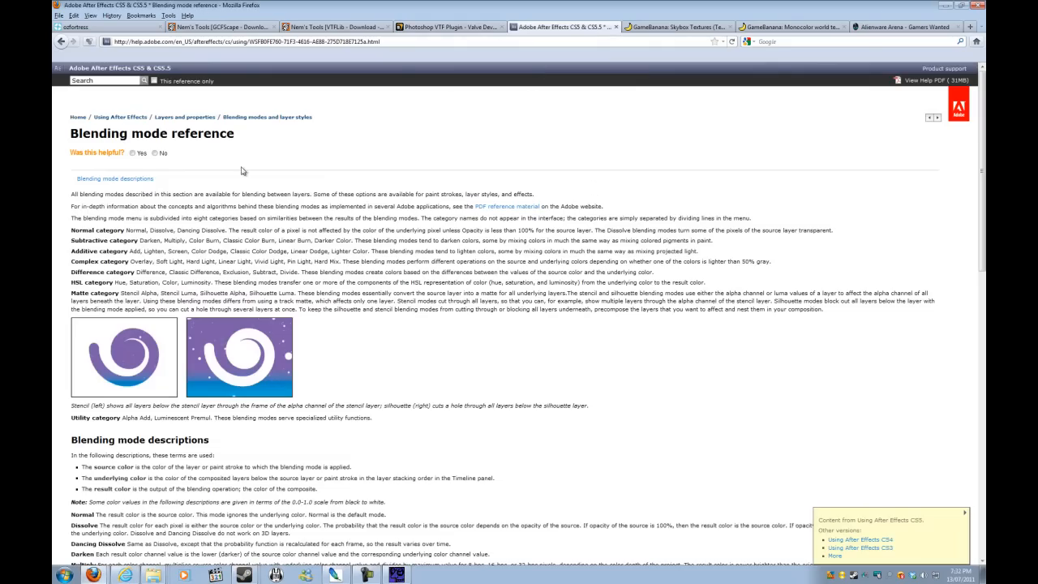
scroll(250, 139, down, 10)
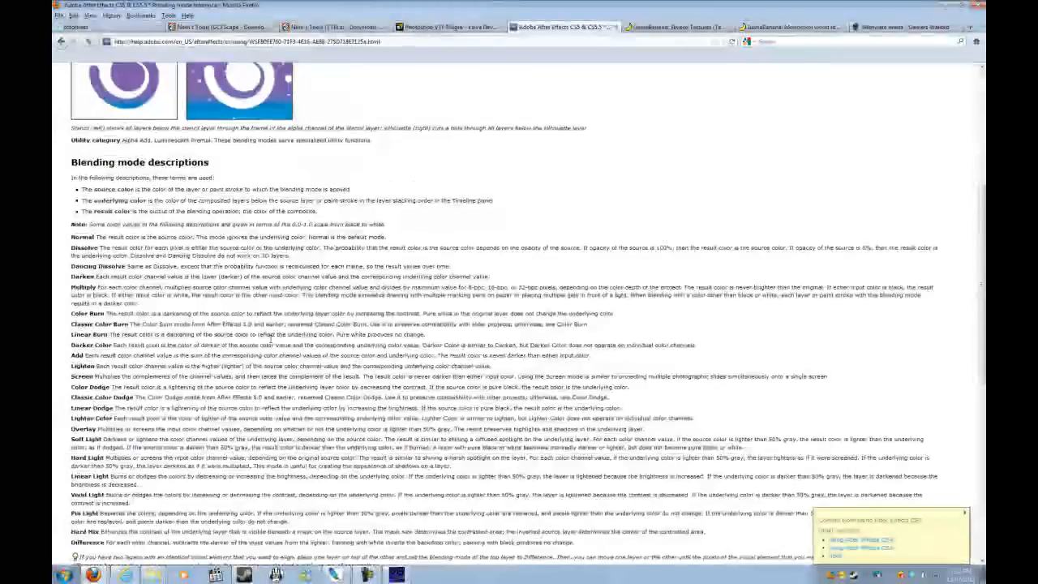
scroll(247, 295, up, 10)
scroll(248, 295, down, 3)
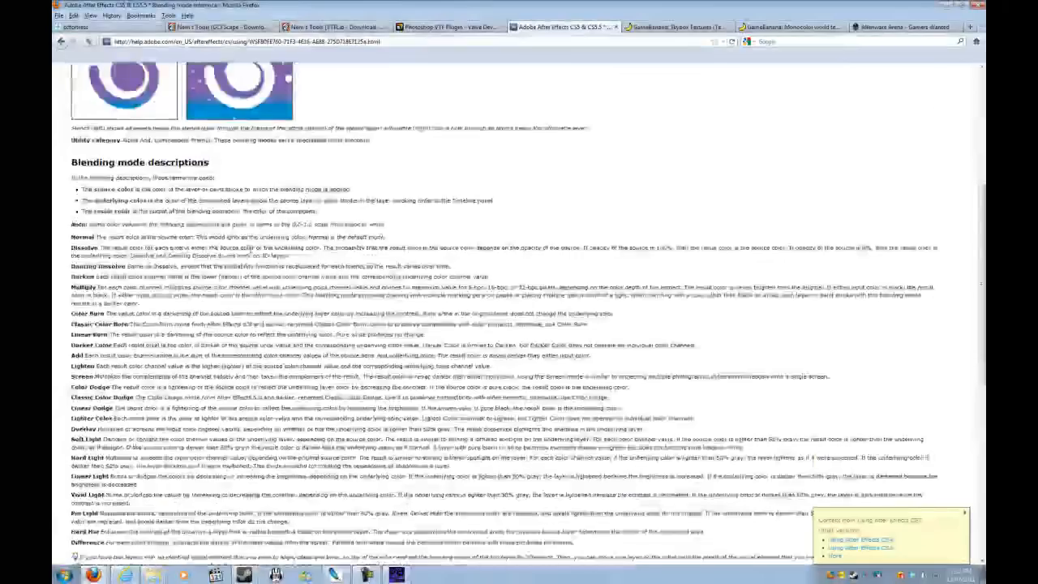
scroll(247, 295, down, 6)
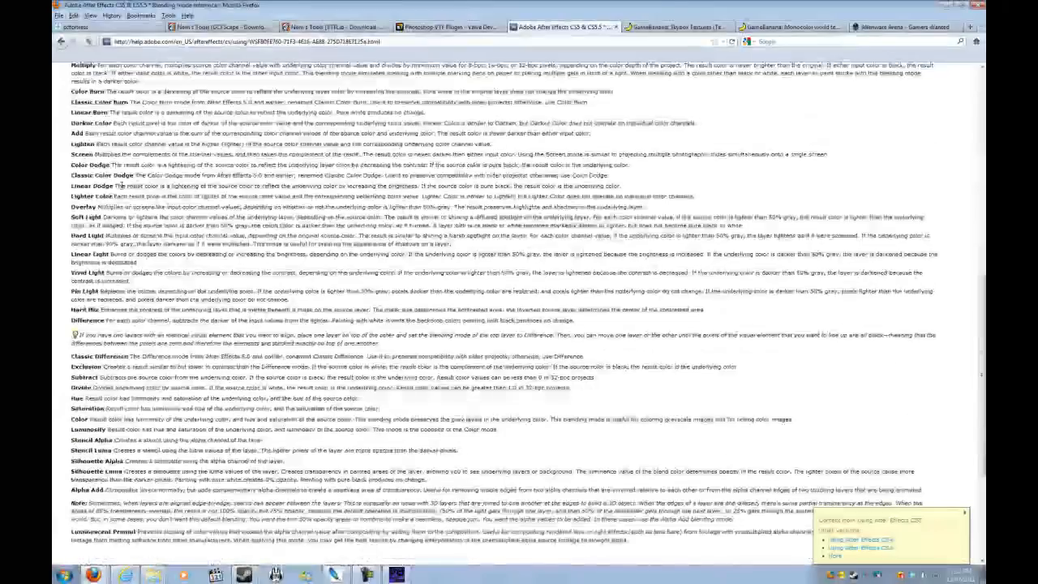
scroll(211, 266, up, 4)
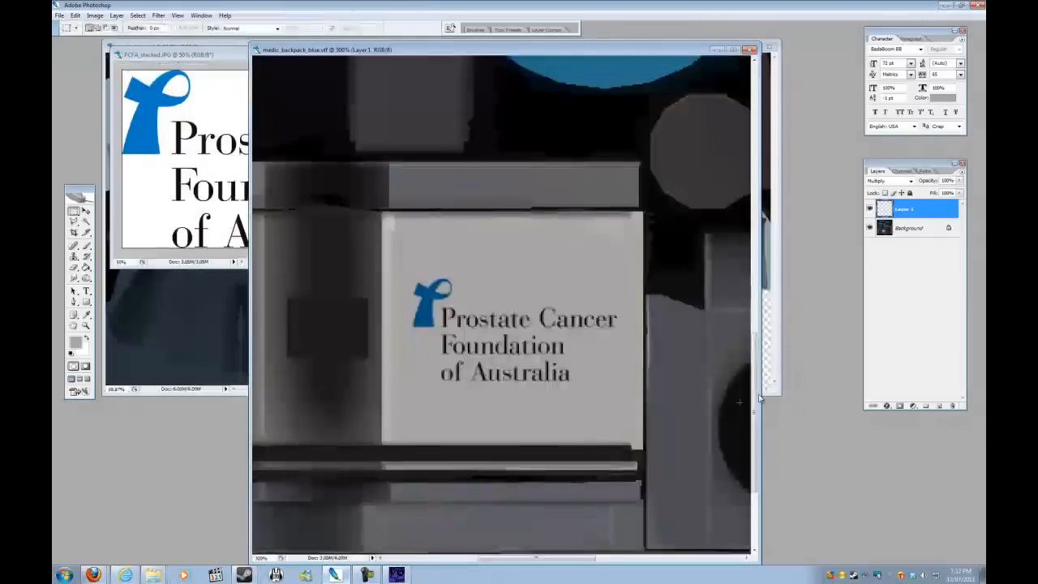
Set the blending mode of the logo's Layer 1 to Color Burn.
click(890, 180)
click(892, 271)
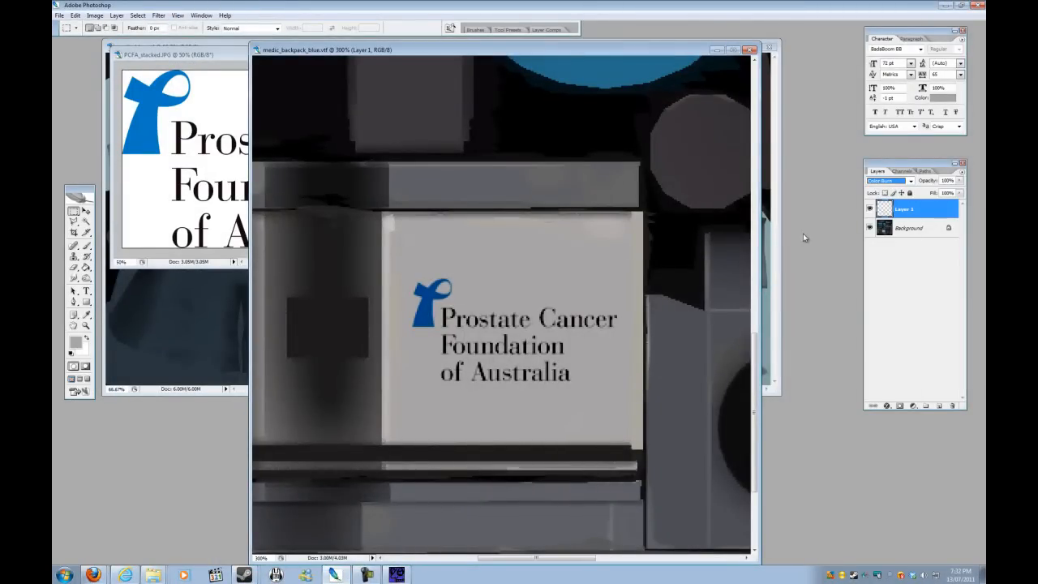
Try the blending modes from Linear Burn through Exclusion on the logo's Layer 1.
key(Down)
key(Down)
key(Down)
key(Down)
key(Down)
key(Down)
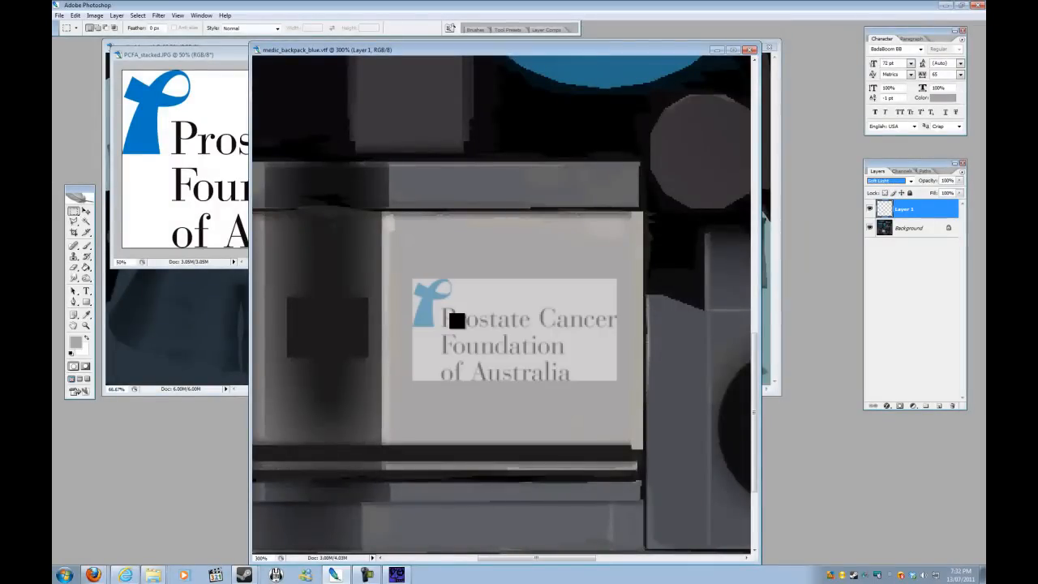
key(Down)
key(Down)
key(Down)
key(Down)
key(Down)
key(Down)
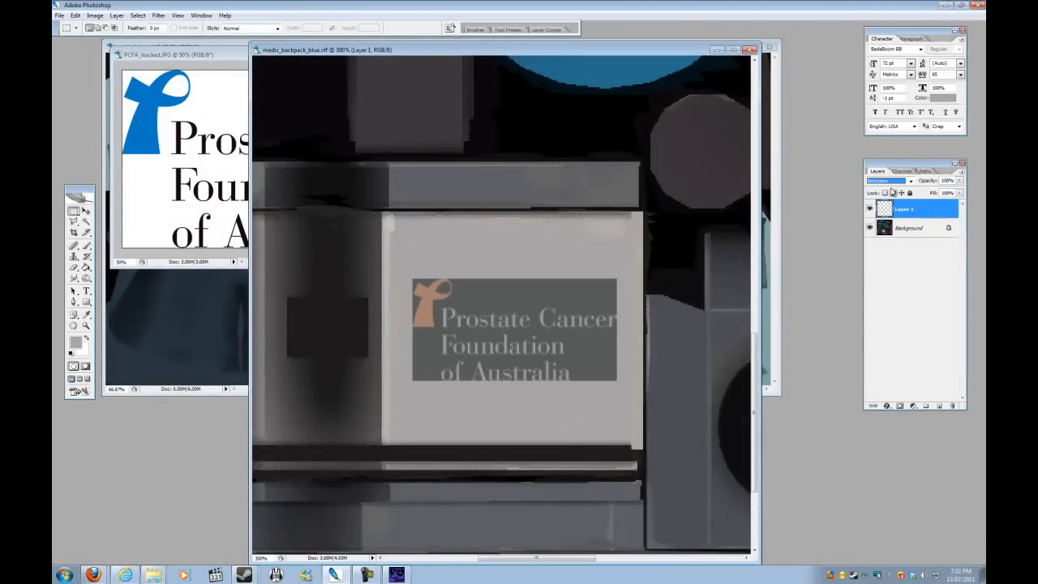
Set the blending mode of the logo's Layer 1 back to Multiply.
click(891, 180)
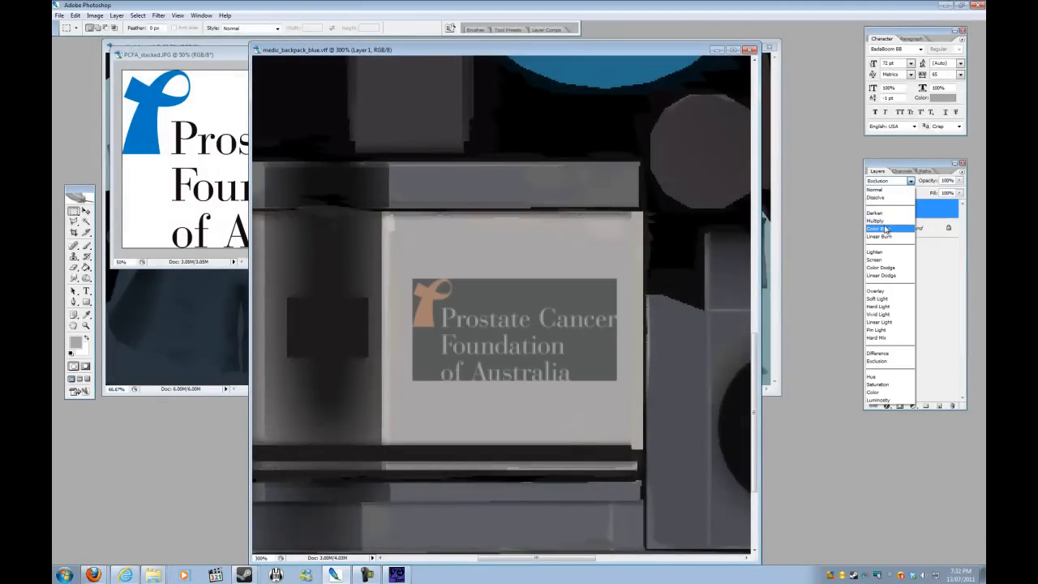
click(887, 230)
key(Up)
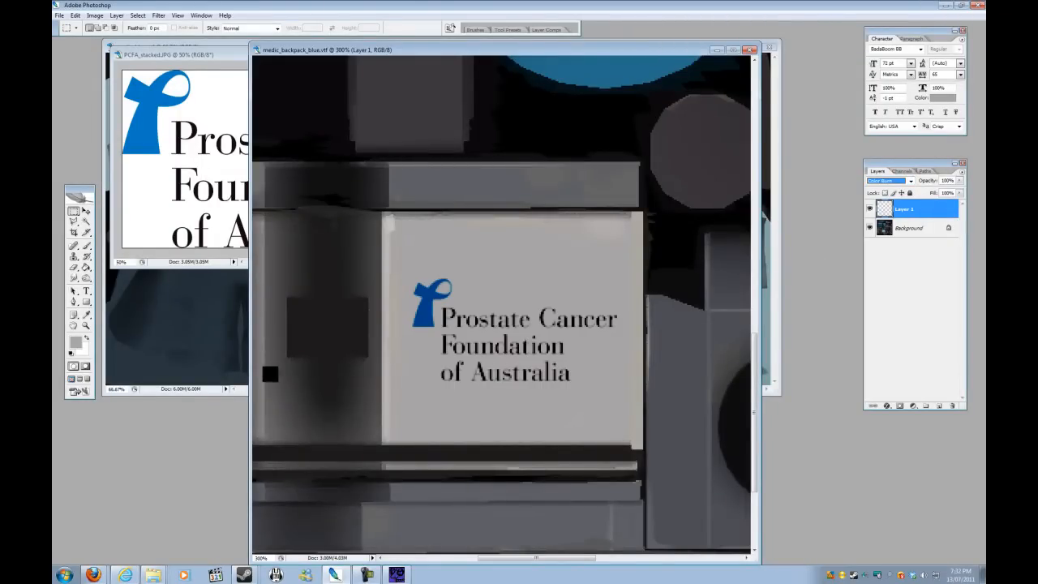
double_click(87, 326)
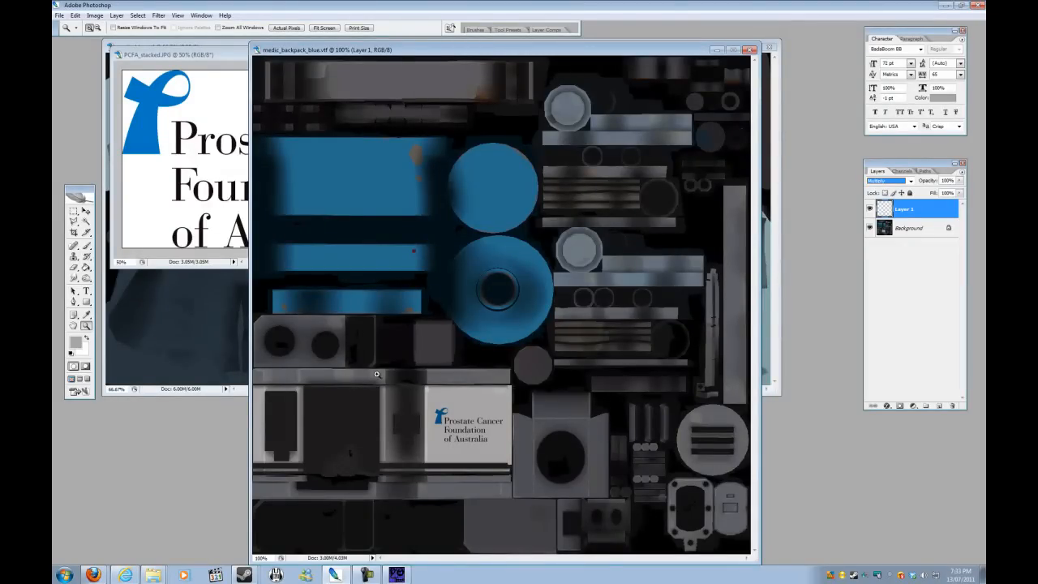
Save the texture in VTF format as "medic_backpack_blue copy.vtf" in the medic folder.
click(59, 15)
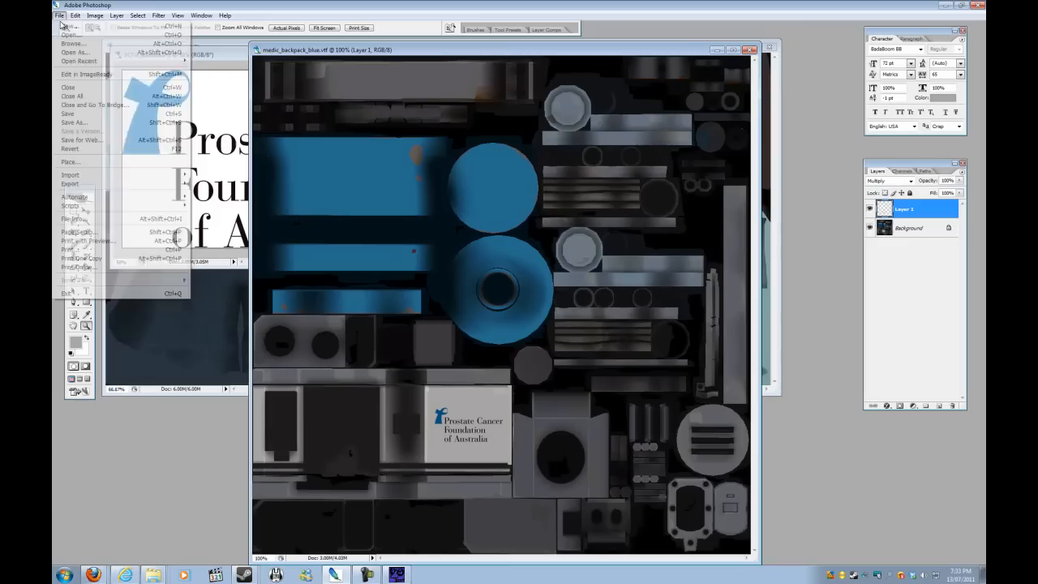
click(77, 123)
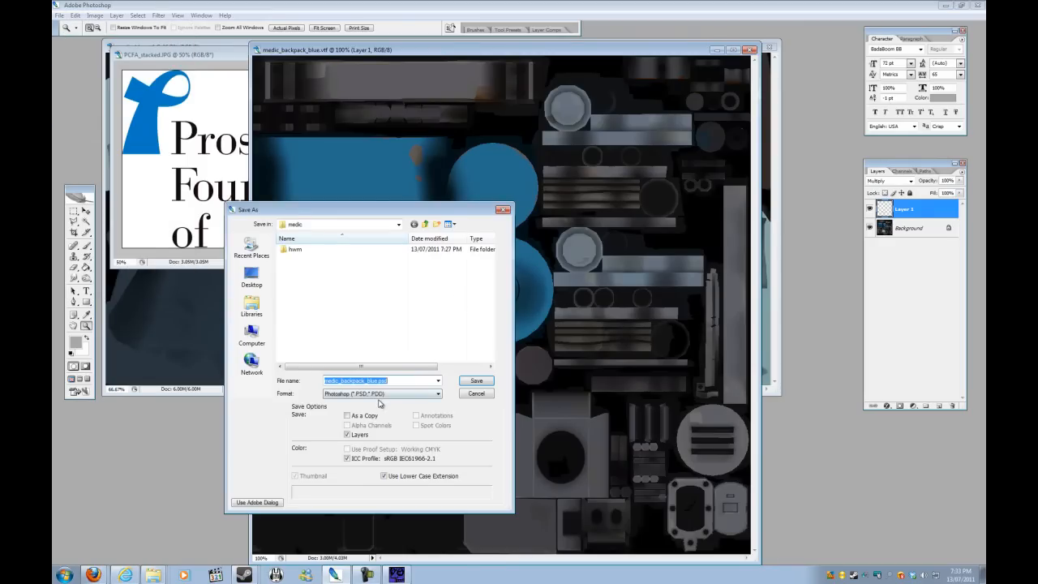
click(378, 394)
click(379, 403)
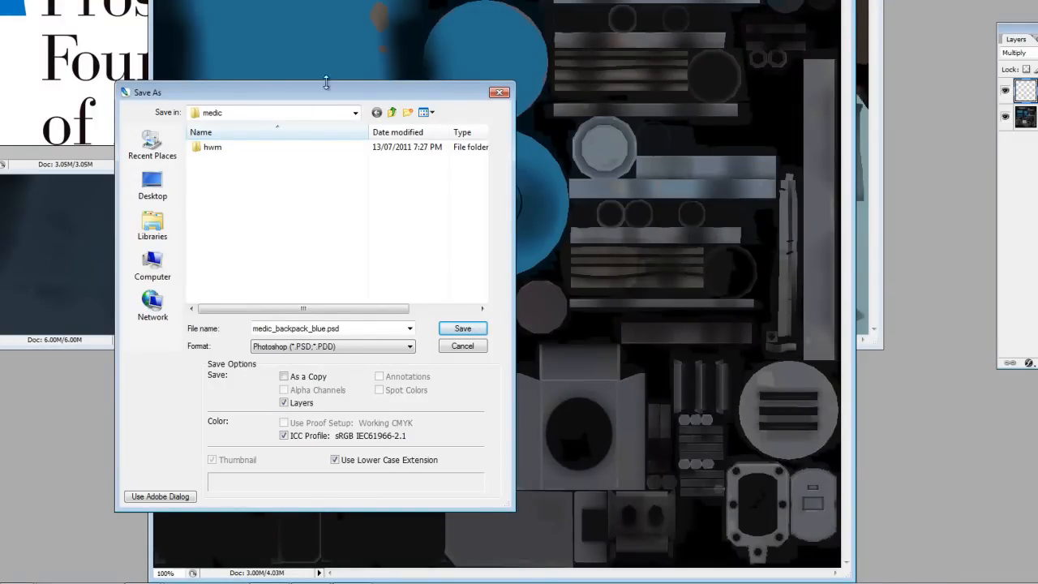
double_click(325, 329)
click(333, 346)
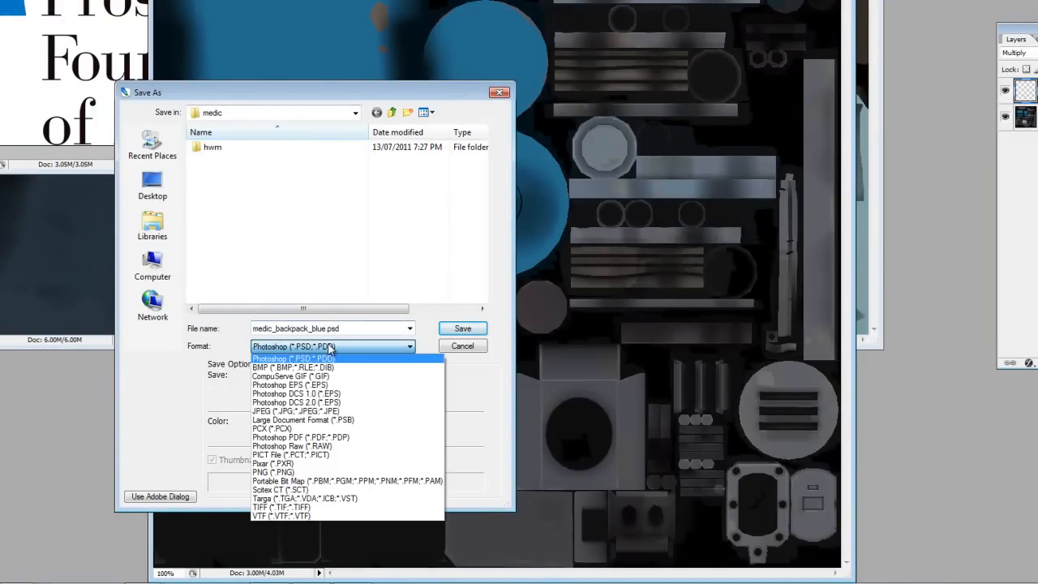
click(340, 518)
click(351, 324)
click(355, 326)
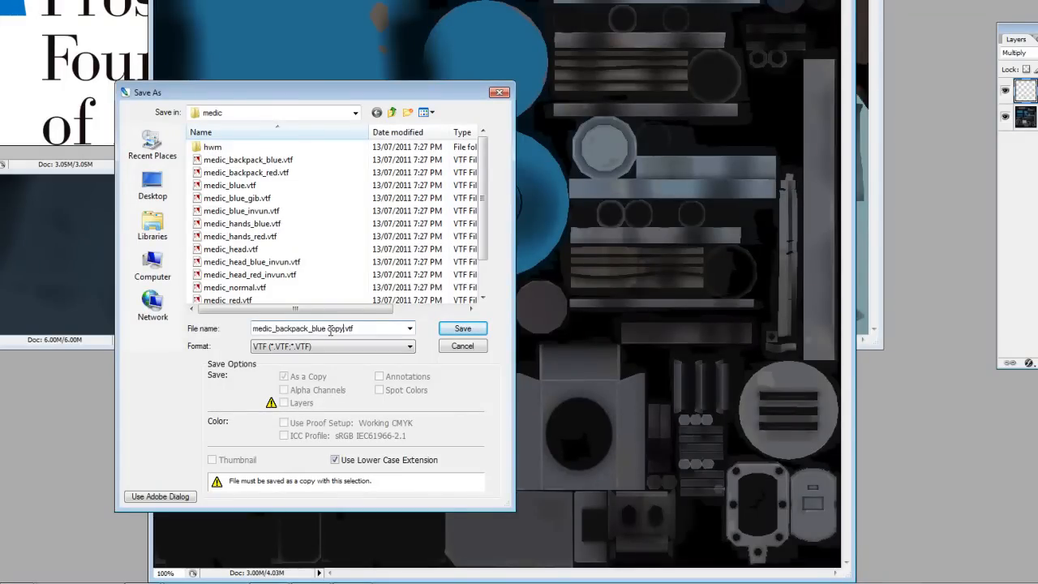
key(Return)
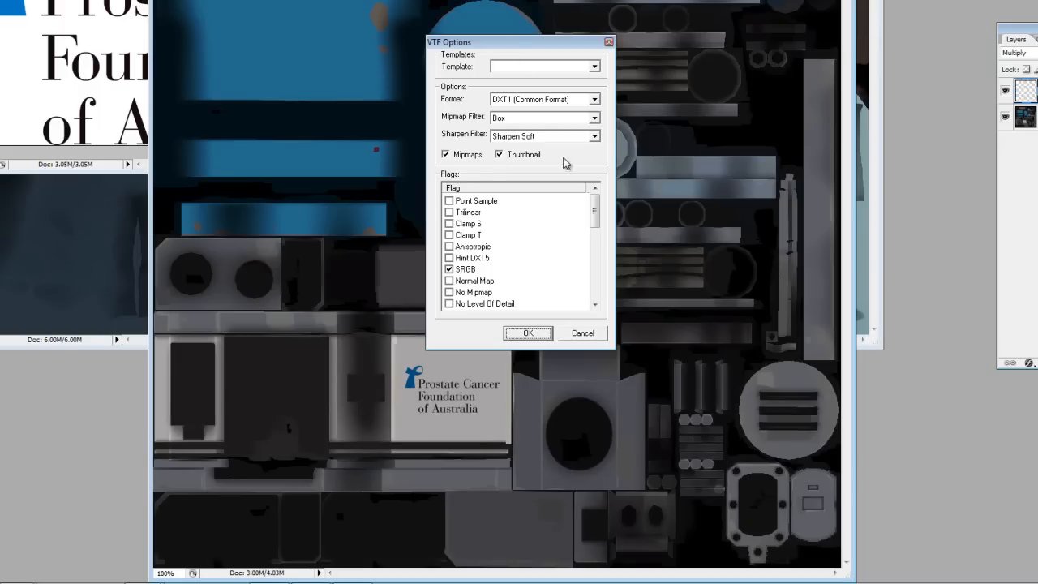
Apply the Uncompressed Texture With Alpha template in the VTF options and complete the export.
click(595, 67)
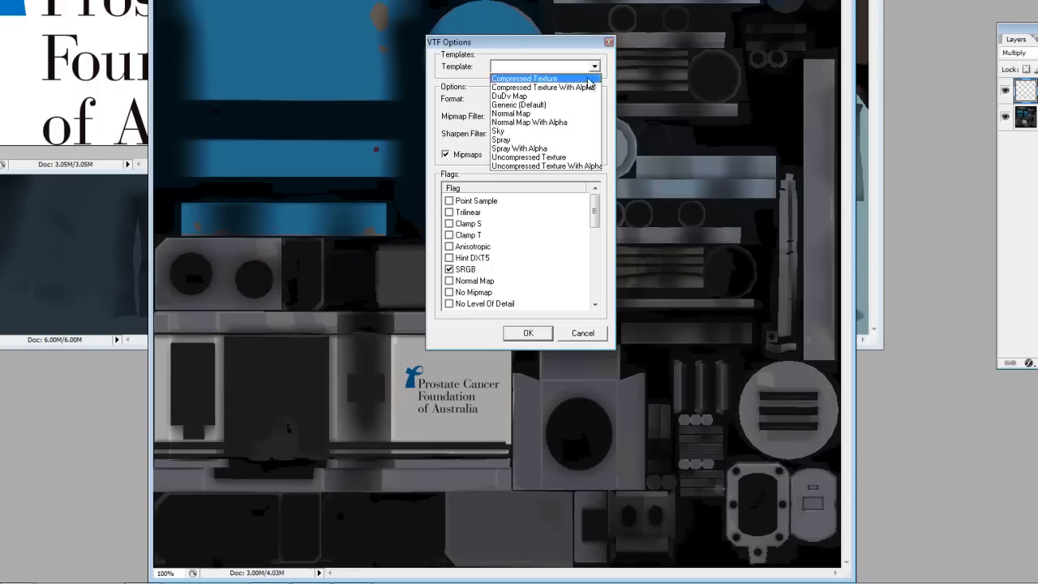
click(535, 166)
click(528, 332)
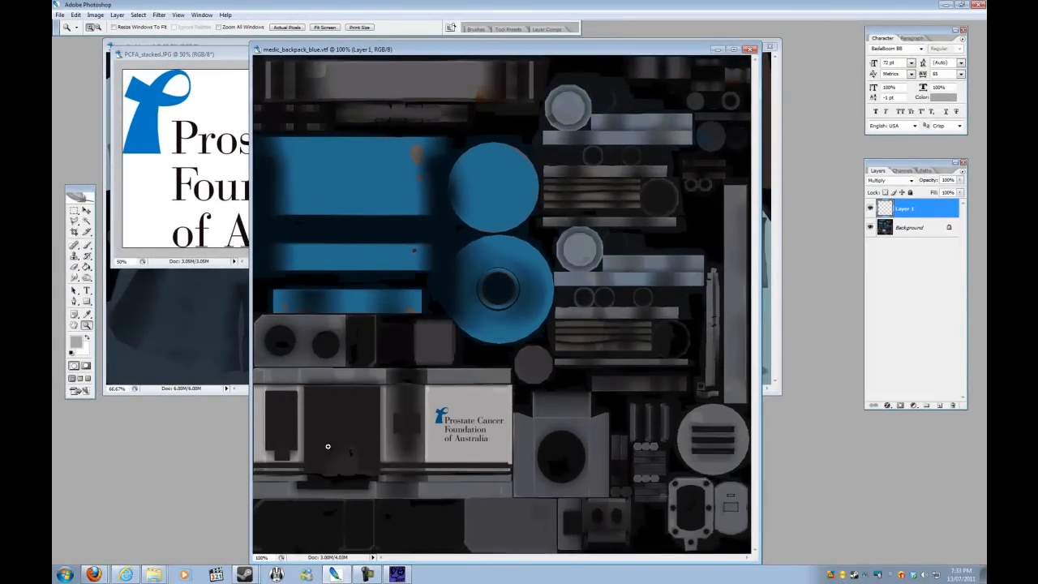
Switch to the medic folder in Windows Explorer, open "medic_backpack_blue copy.vtf" in VTFEdit to examine the logo, and close it.
click(154, 574)
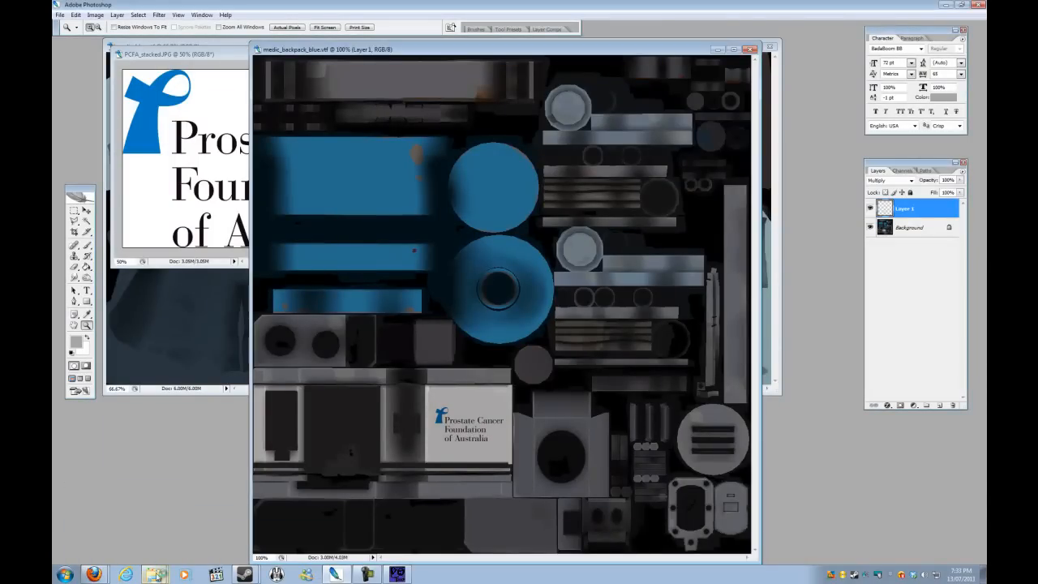
mouse_move(158, 574)
click(144, 536)
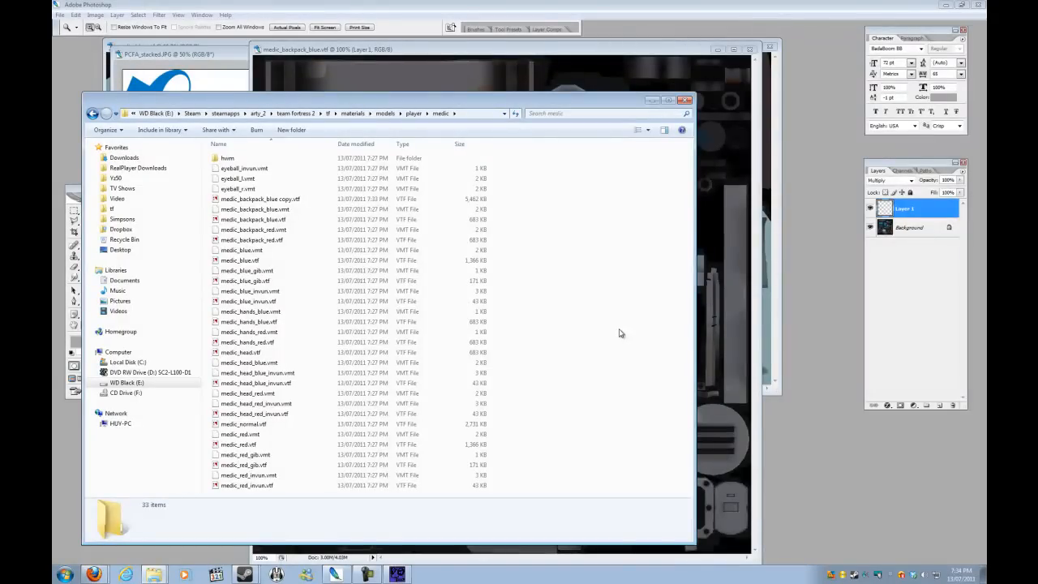
click(287, 200)
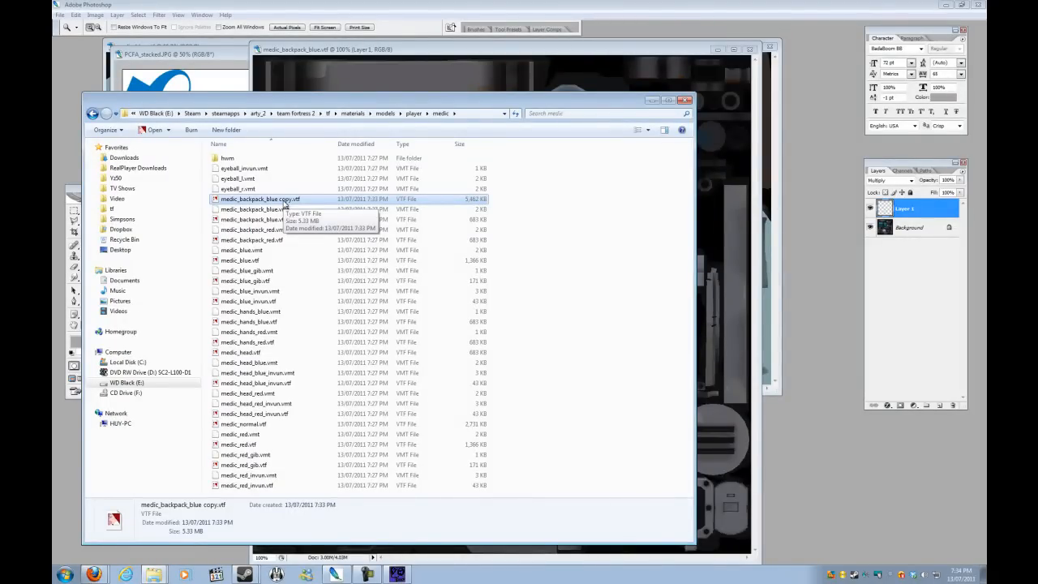
double_click(286, 204)
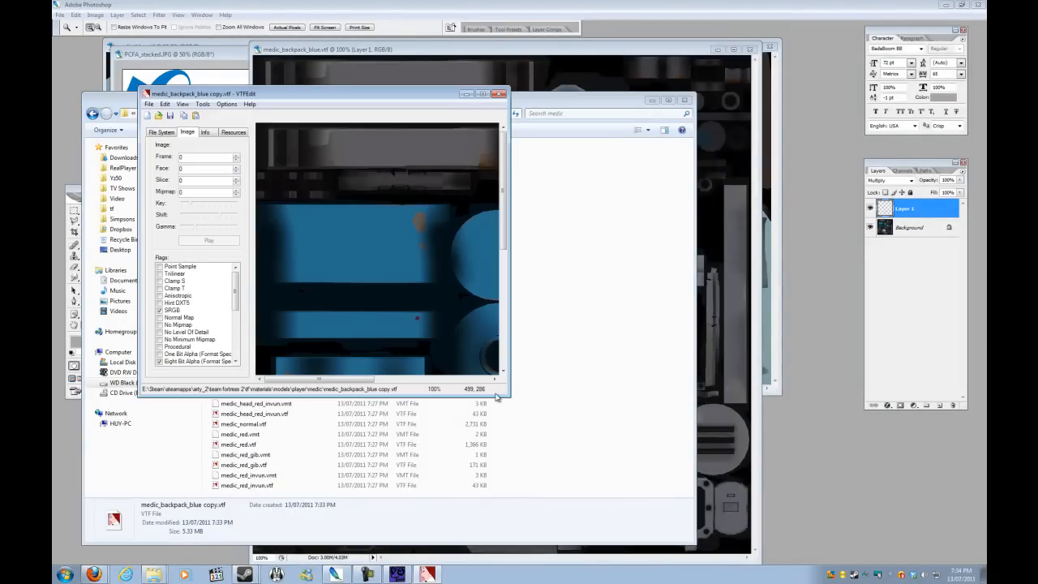
drag(511, 395, 783, 498)
scroll(774, 284, down, 3)
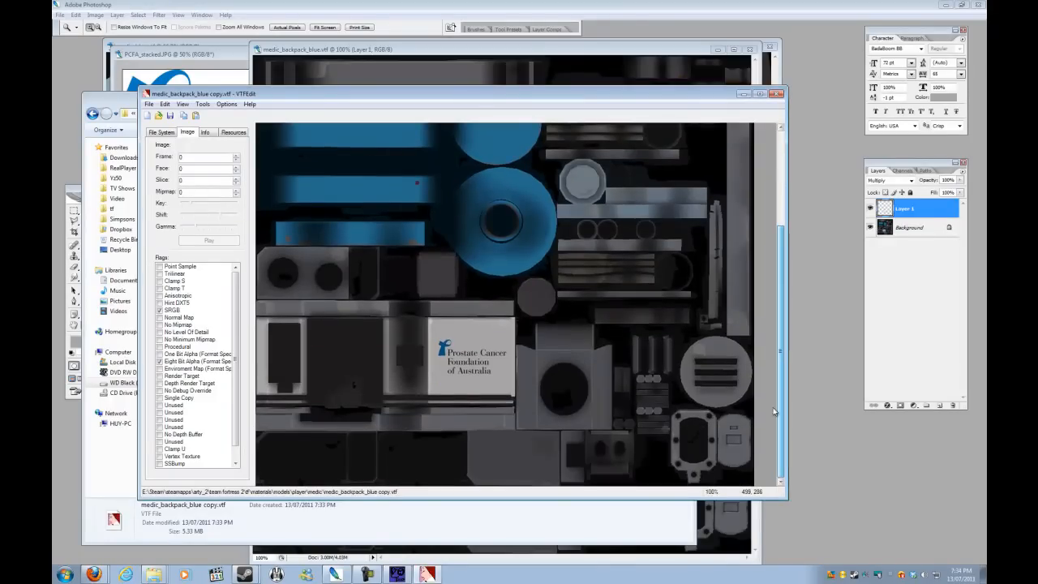
click(776, 96)
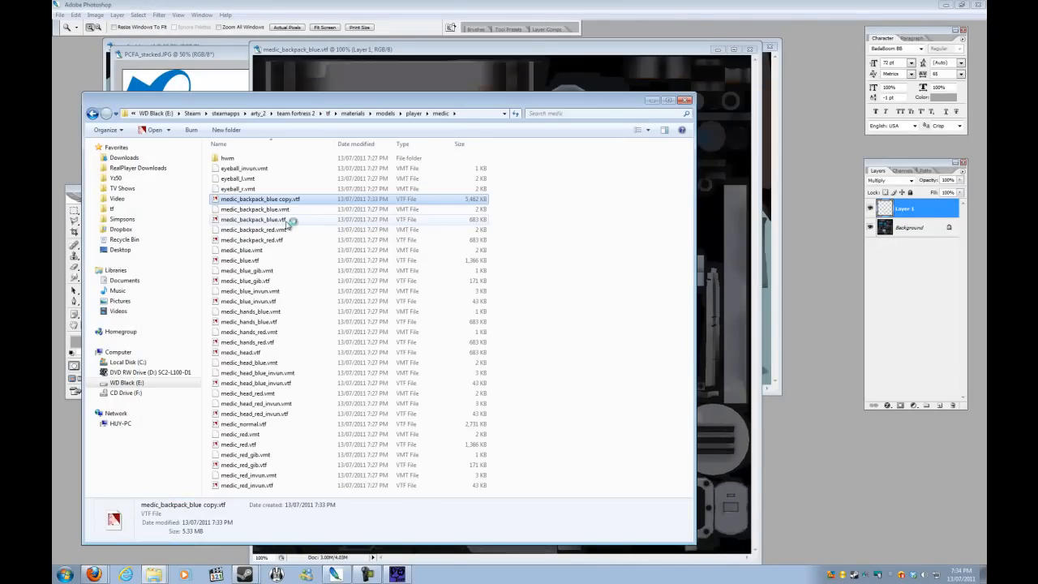
Rename the original medic_backpack_blue.vtf in the medic folder as medic_backpack_blue2.vtf.
click(285, 220)
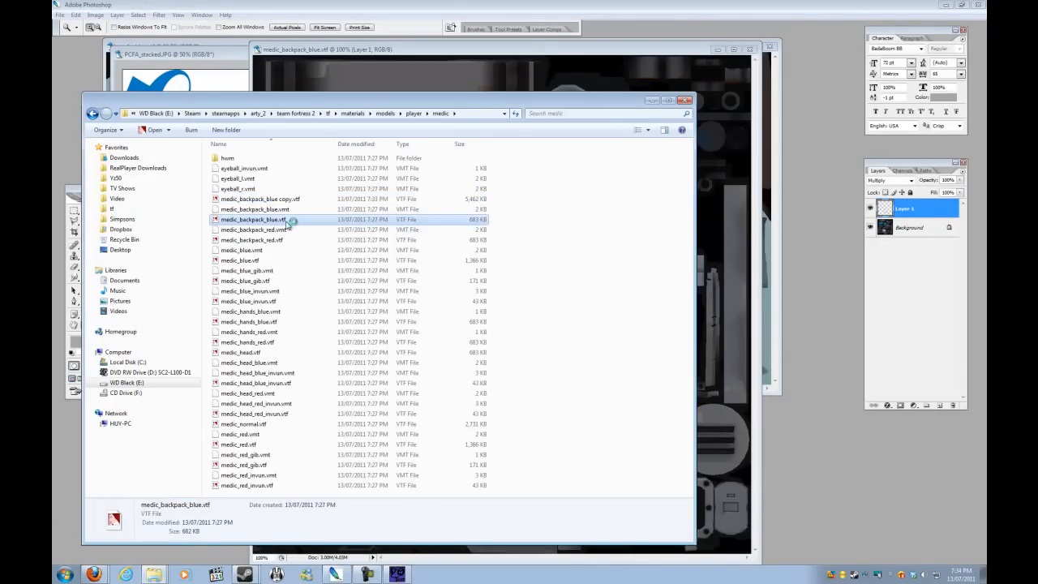
click(287, 220)
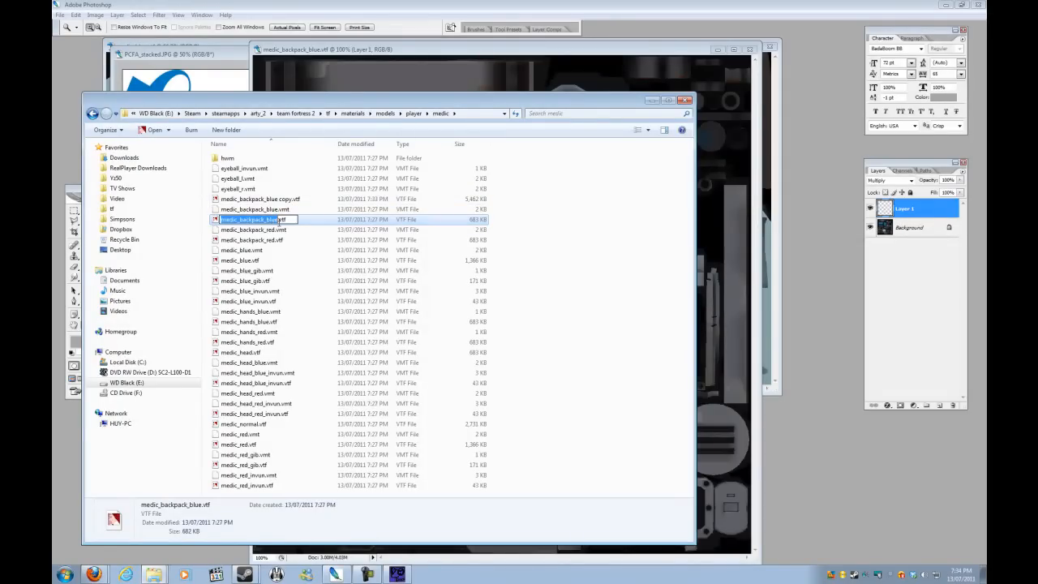
text(2)
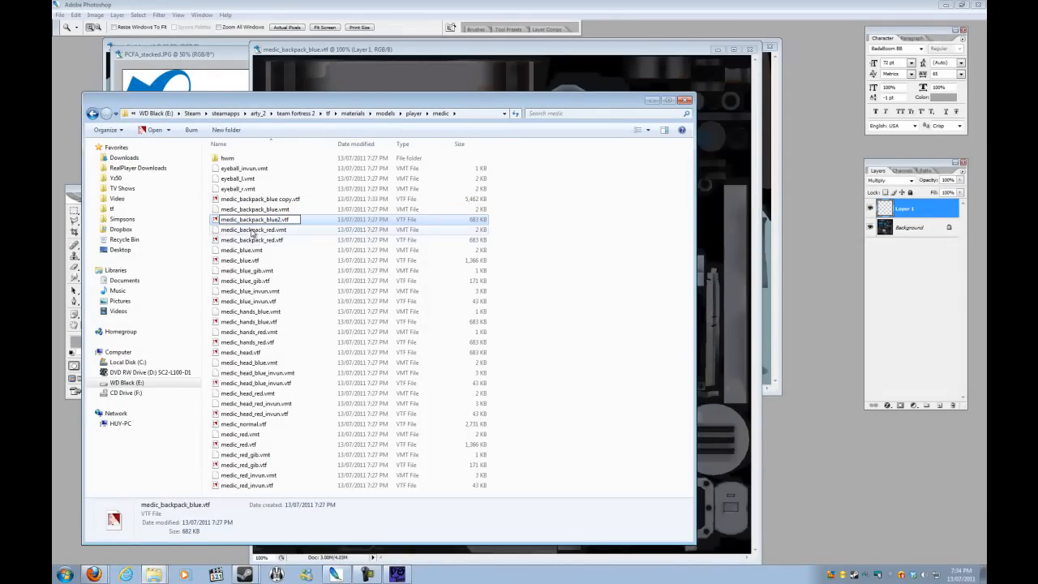
click(258, 230)
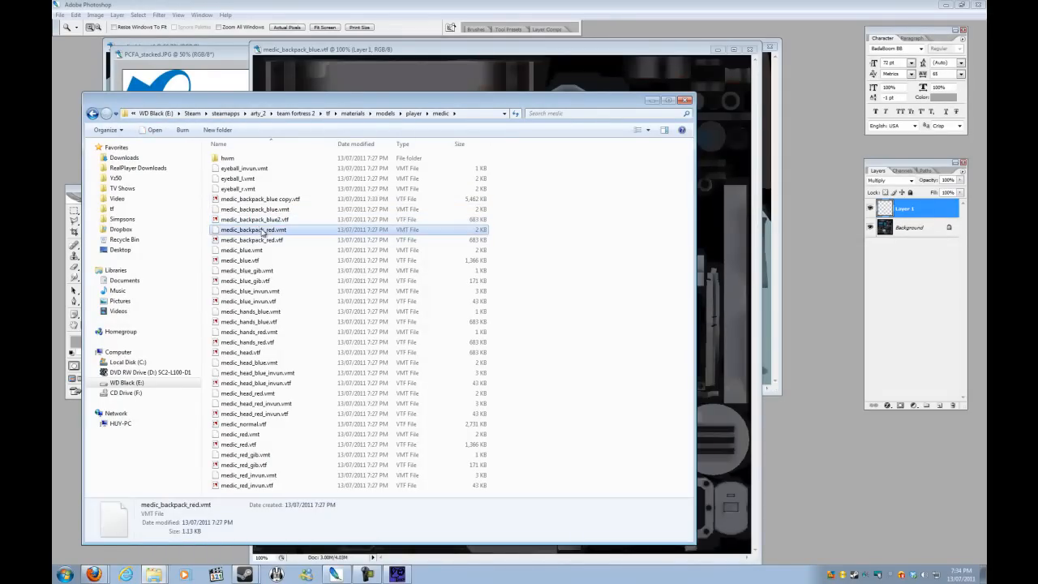
Rename "medic_backpack_blue copy.vtf" as medic_backpack_blue.vtf so that it takes the original texture's name.
click(292, 200)
click(292, 200)
key(BackSpace)
key(BackSpace)
key(BackSpace)
key(Return)
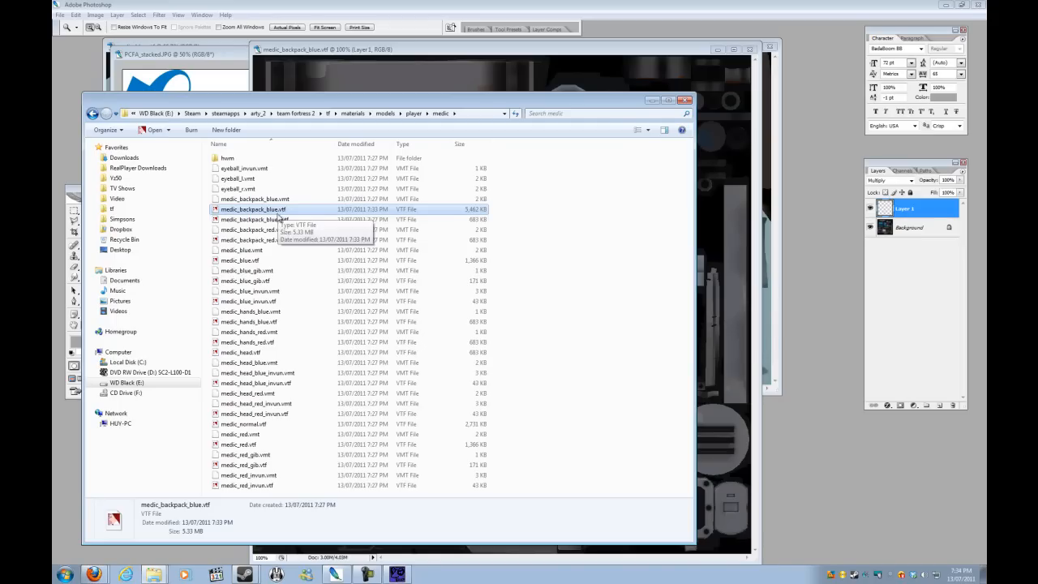
click(278, 220)
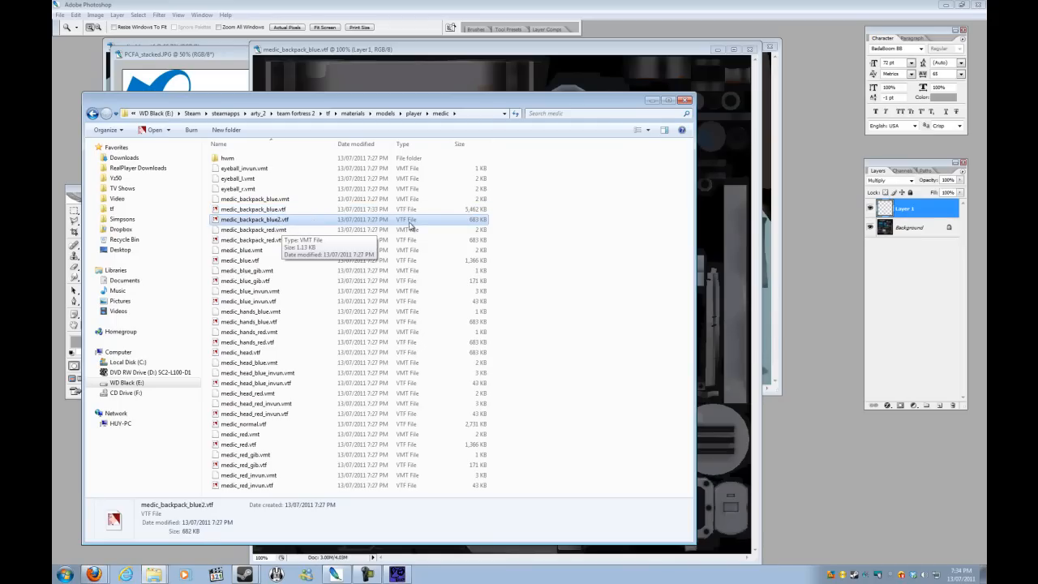